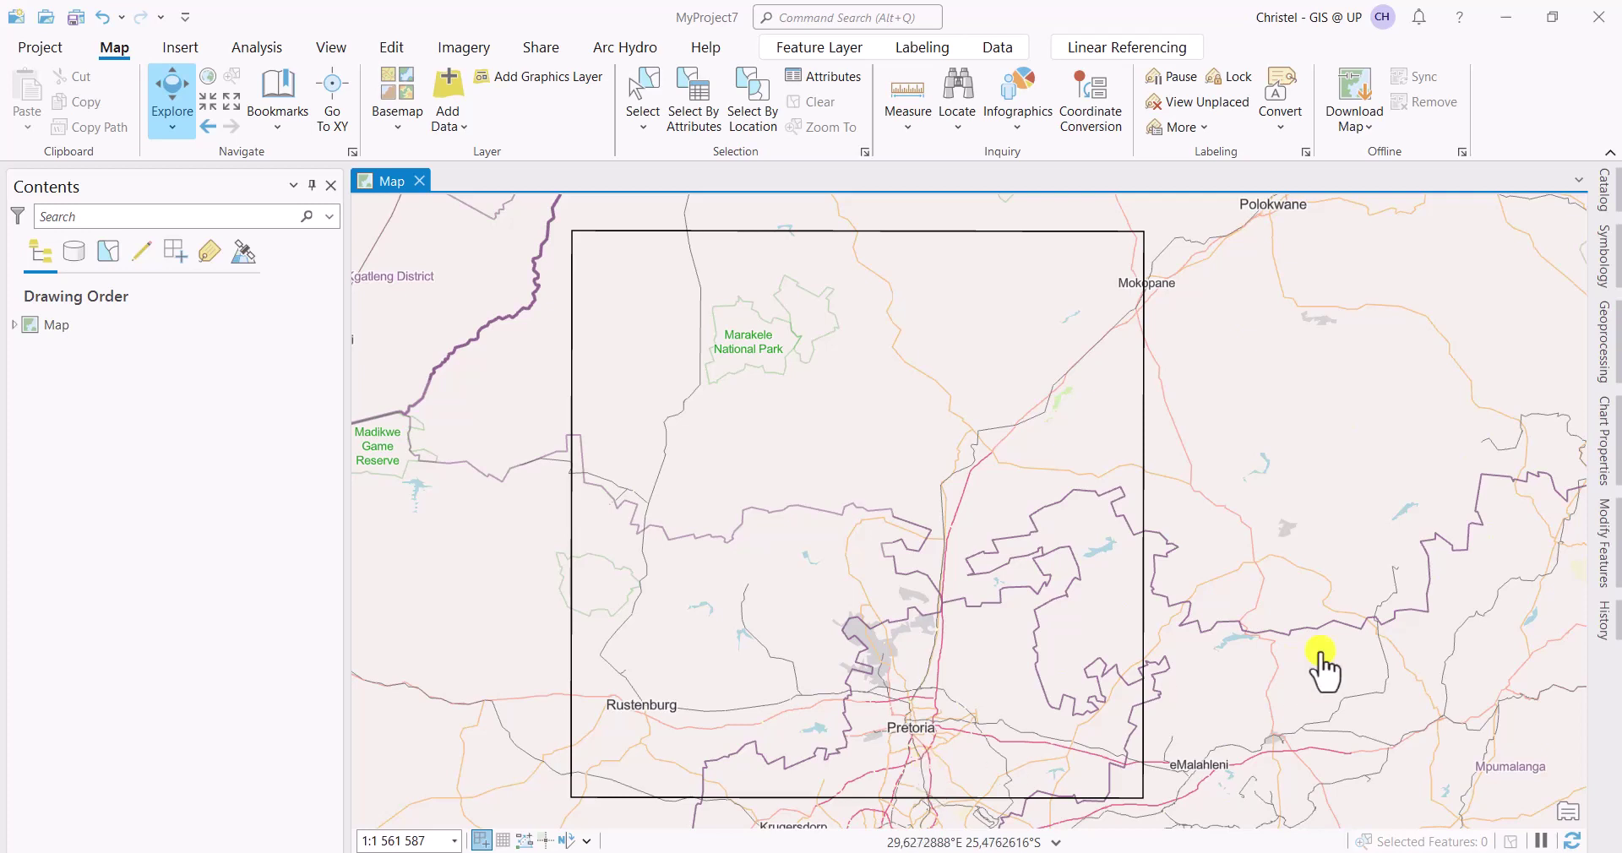
Step: Search the geoprocessing tools for 'random poin' to find Create Random Points
click(1605, 338)
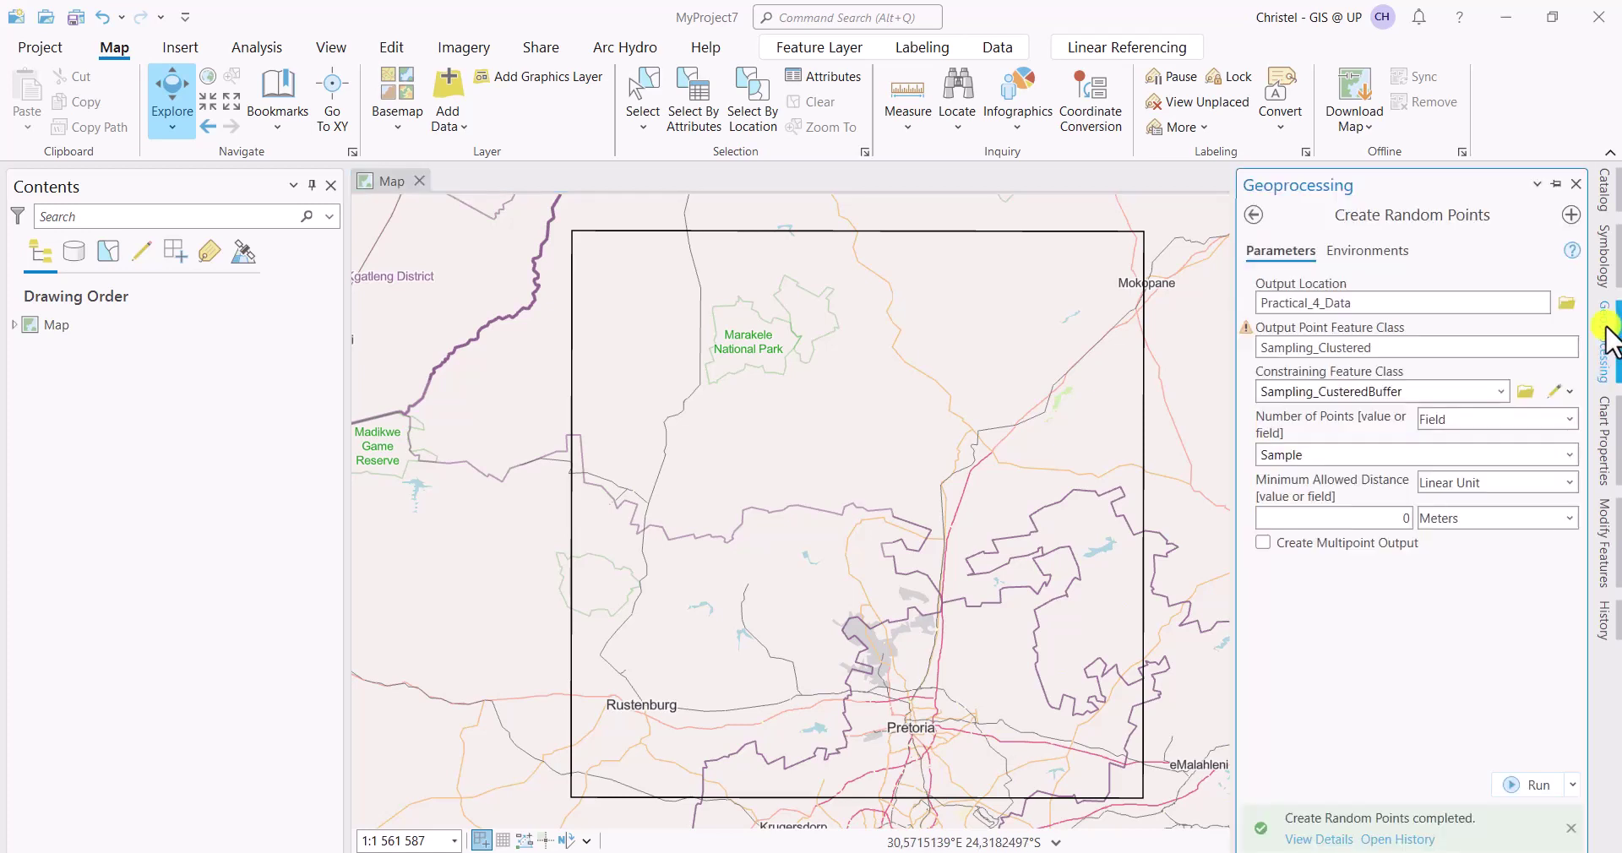
click(1255, 221)
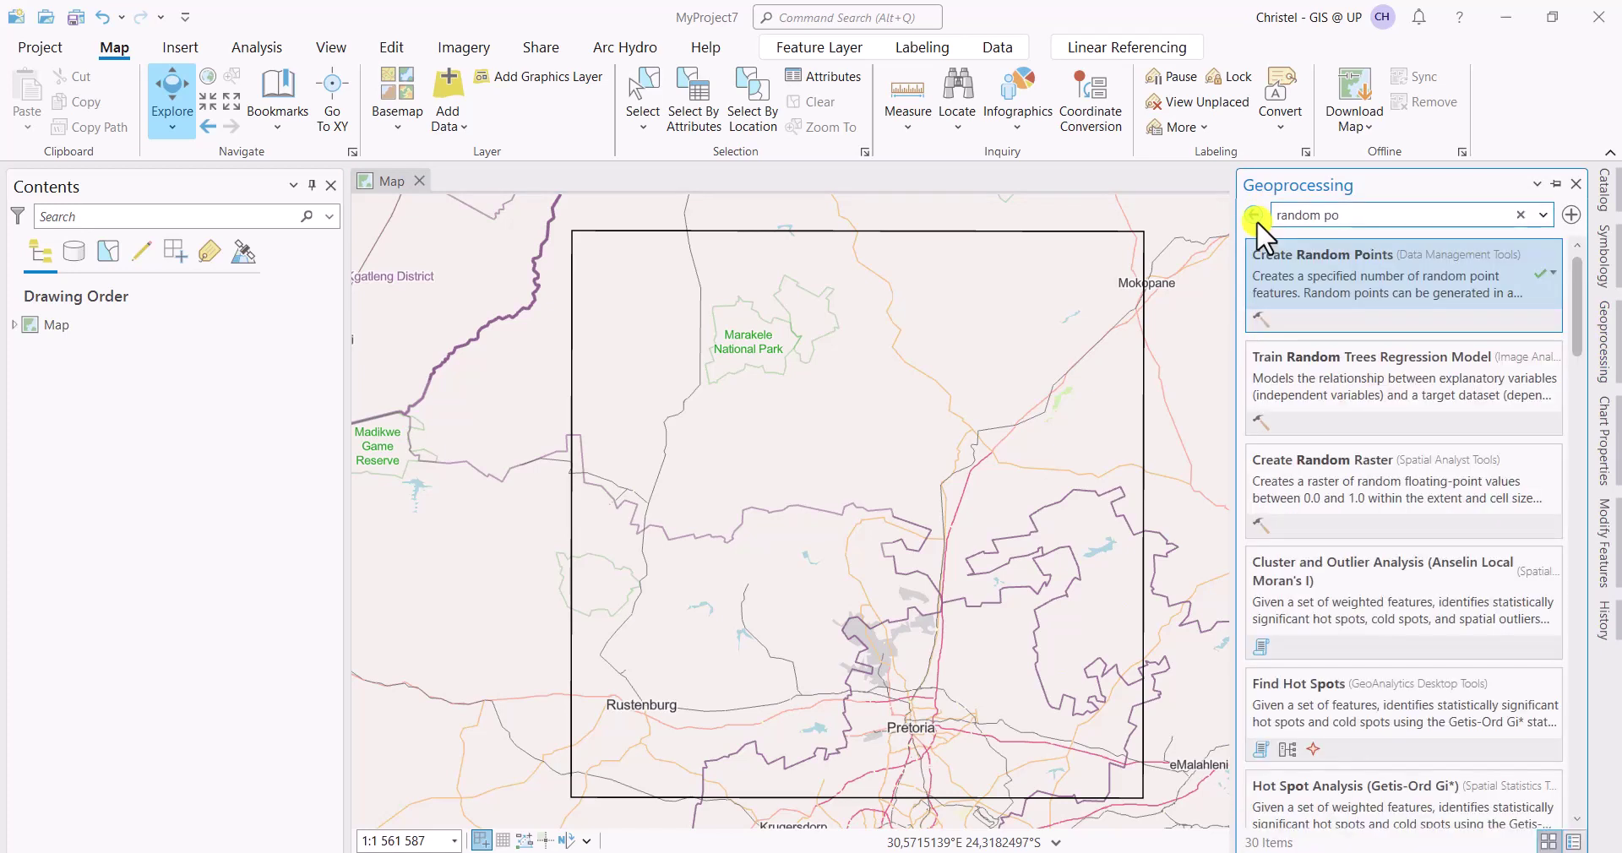
triple_click(1326, 217)
text(create rand)
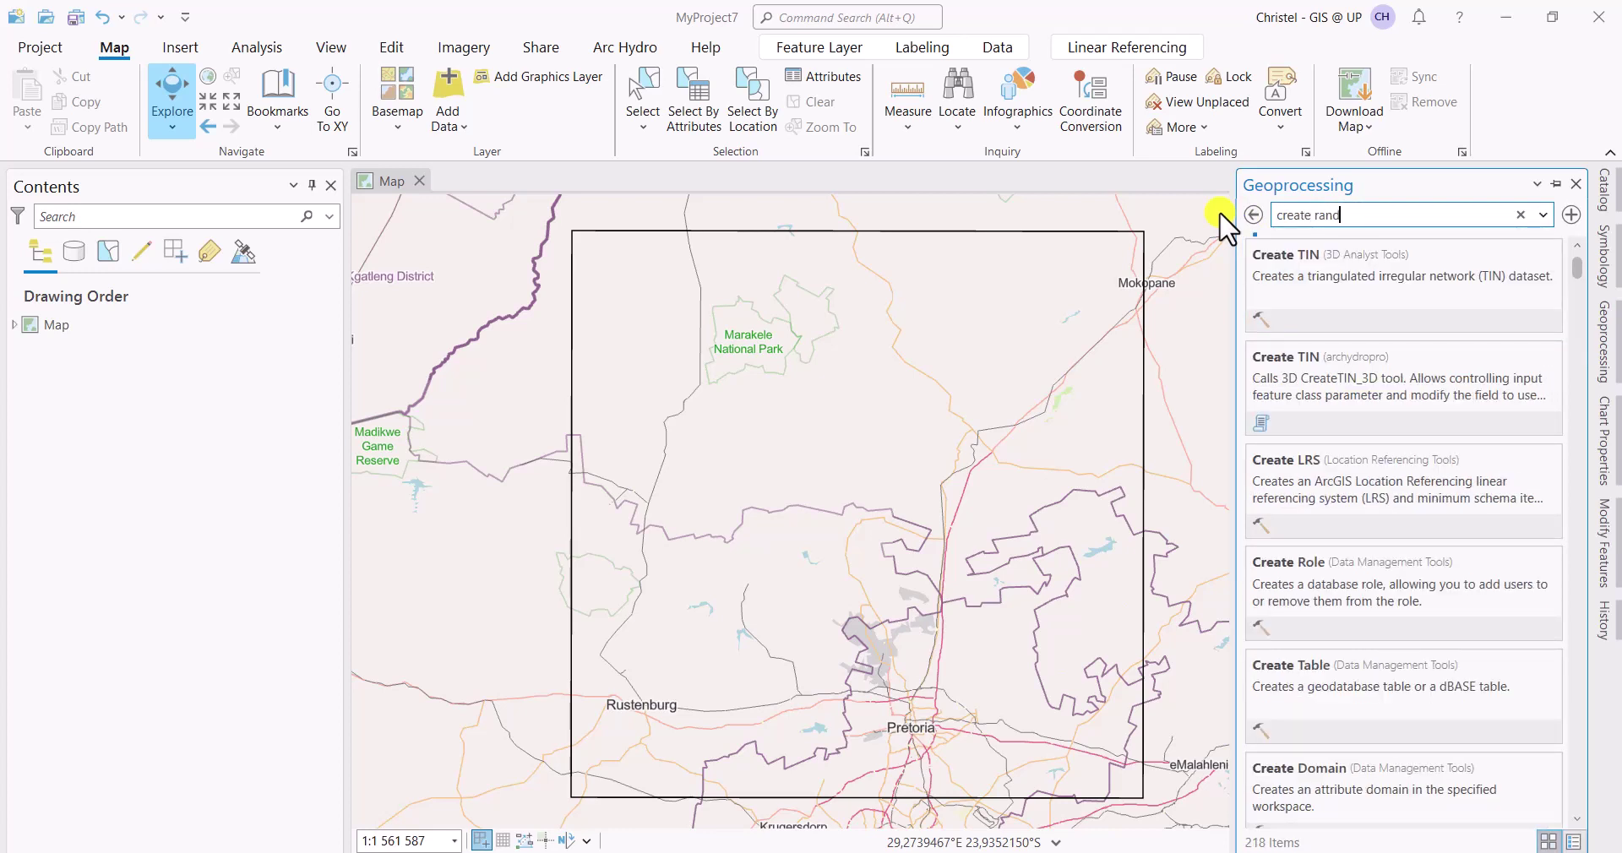
key(BackSpace)
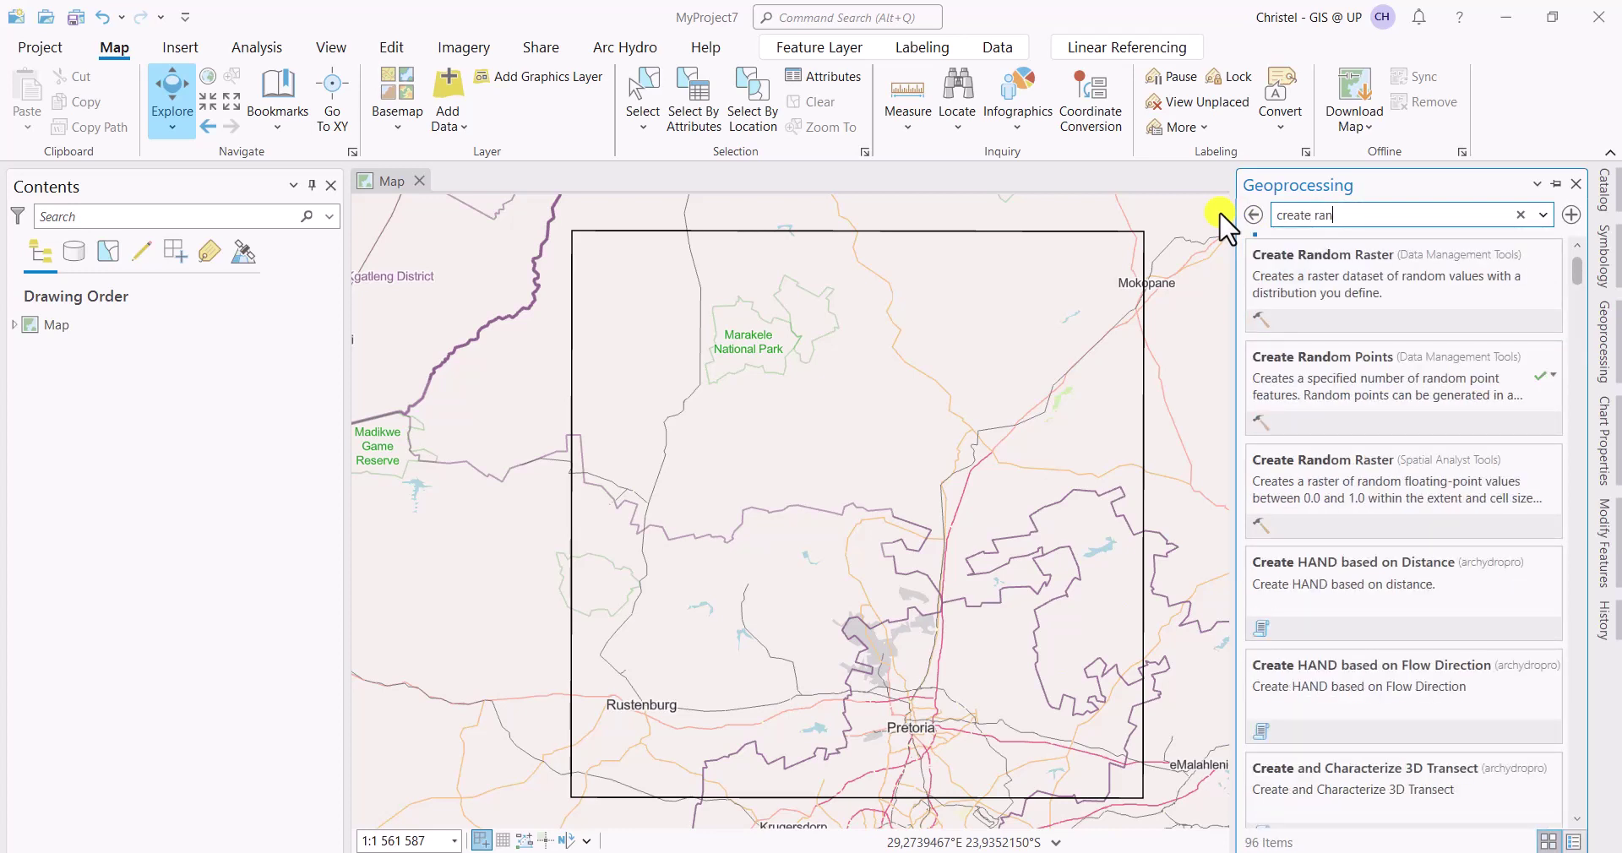
key(BackSpace)
key(BackSpace)
key(BackSpace)
key(BackSpace)
key(BackSpace)
key(BackSpace)
key(BackSpace)
key(BackSpace)
key(BackSpace)
key(BackSpace)
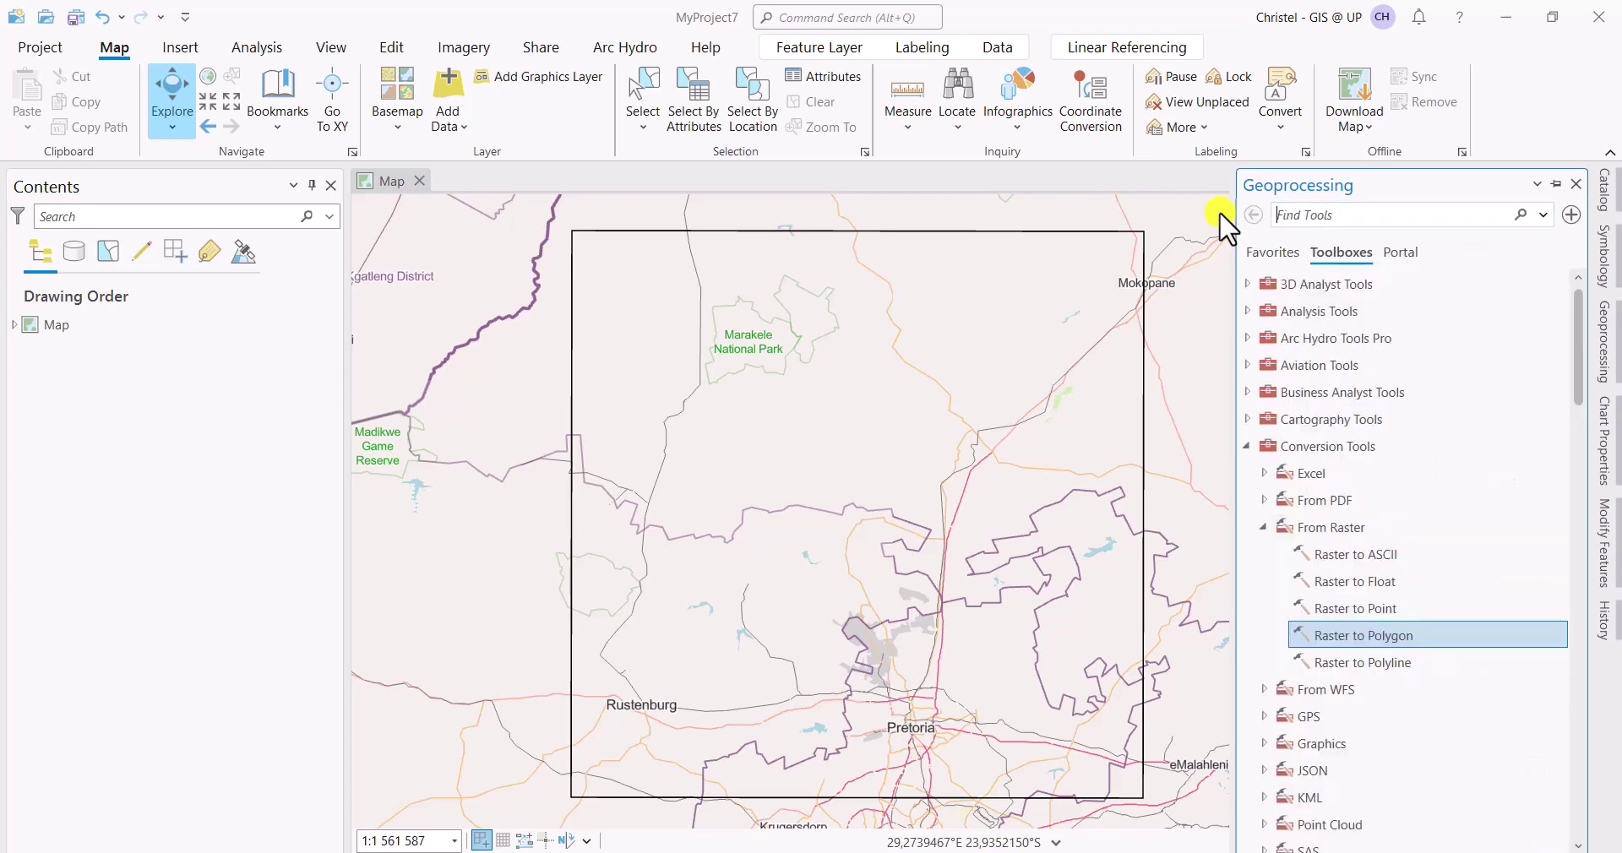
text(random )
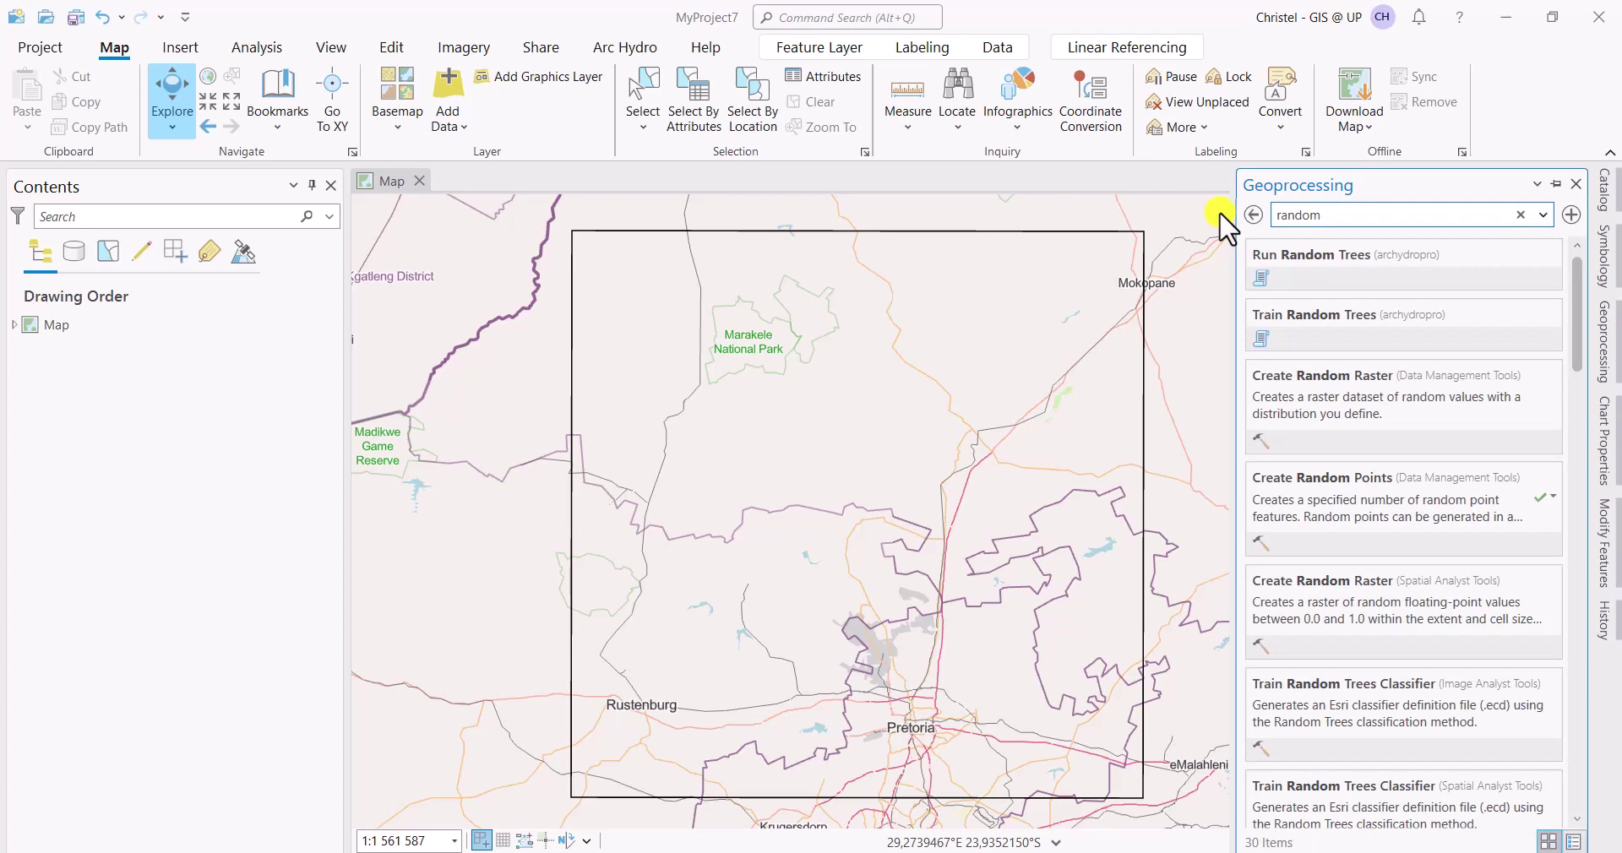
text(poin)
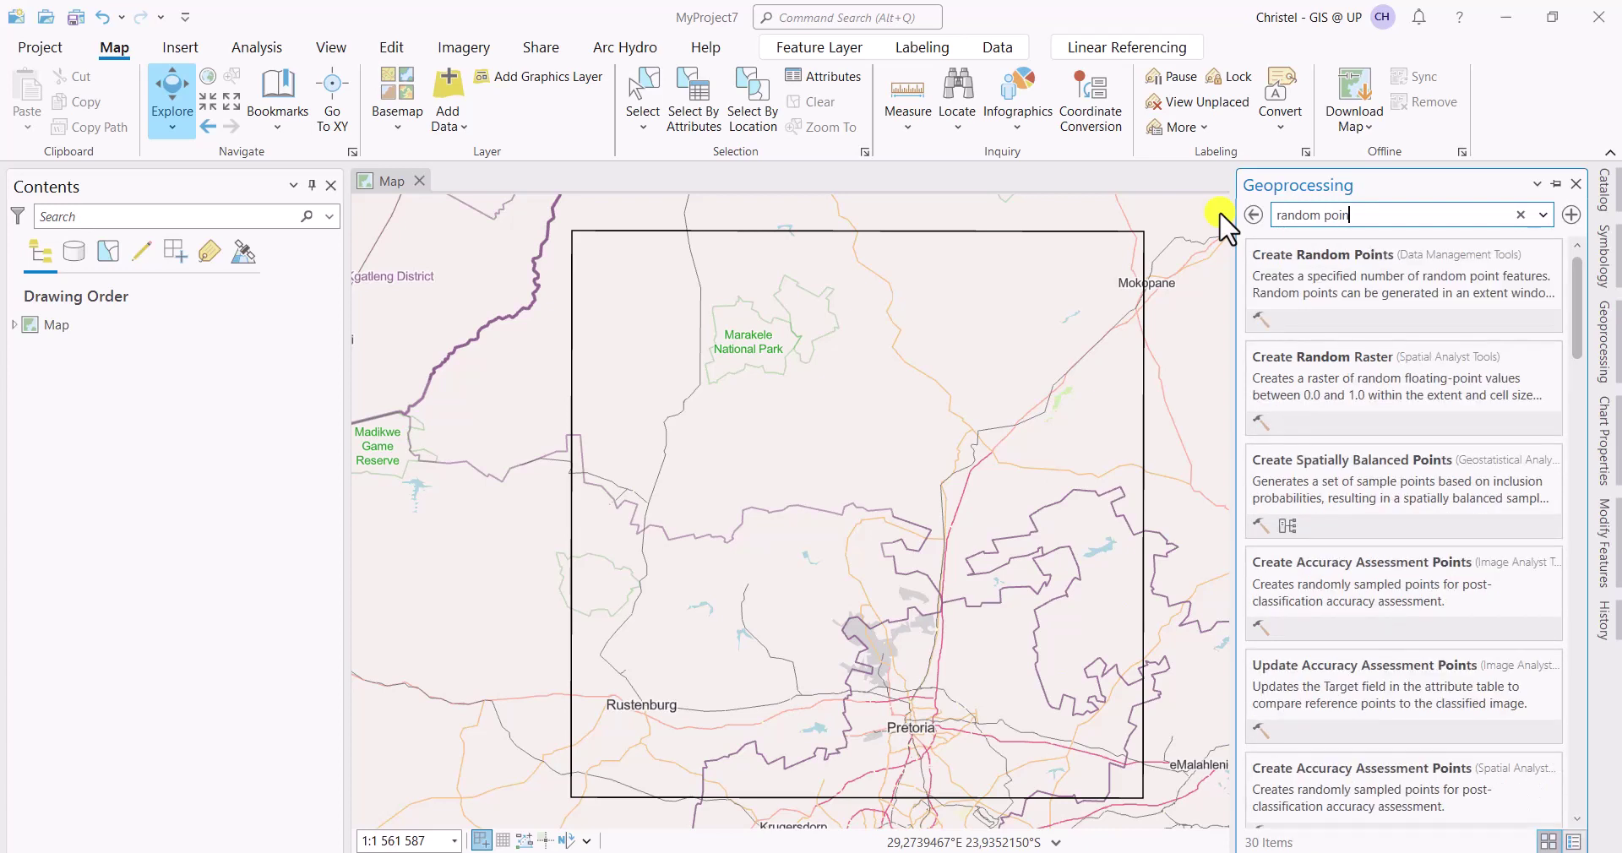
Step: Open Create Random Points and name the output point feature class 'Sampling_Random'
click(1365, 294)
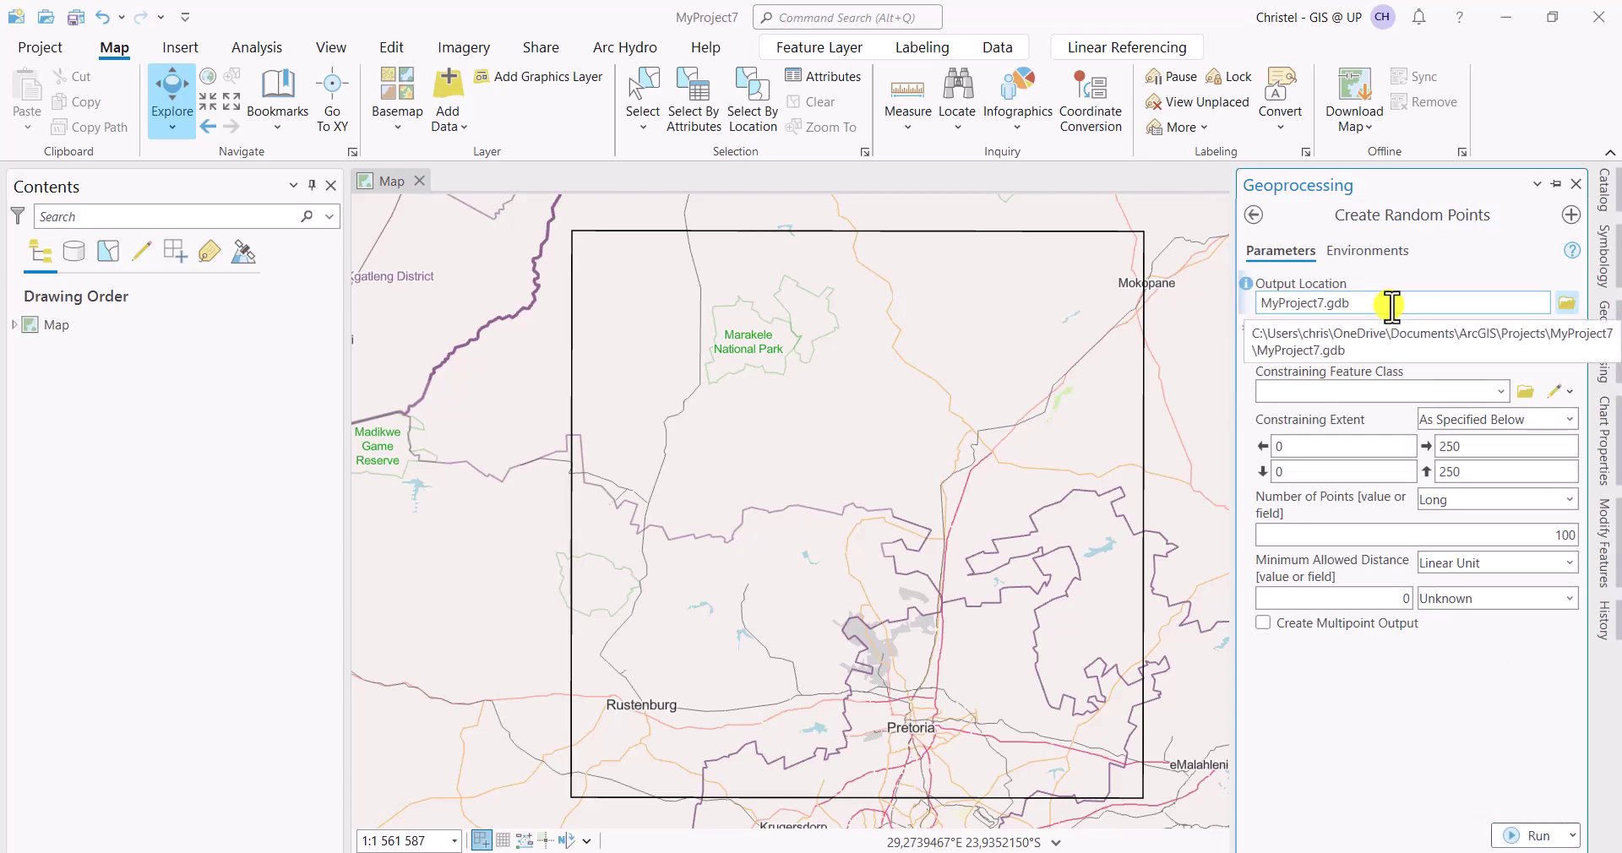
click(1378, 347)
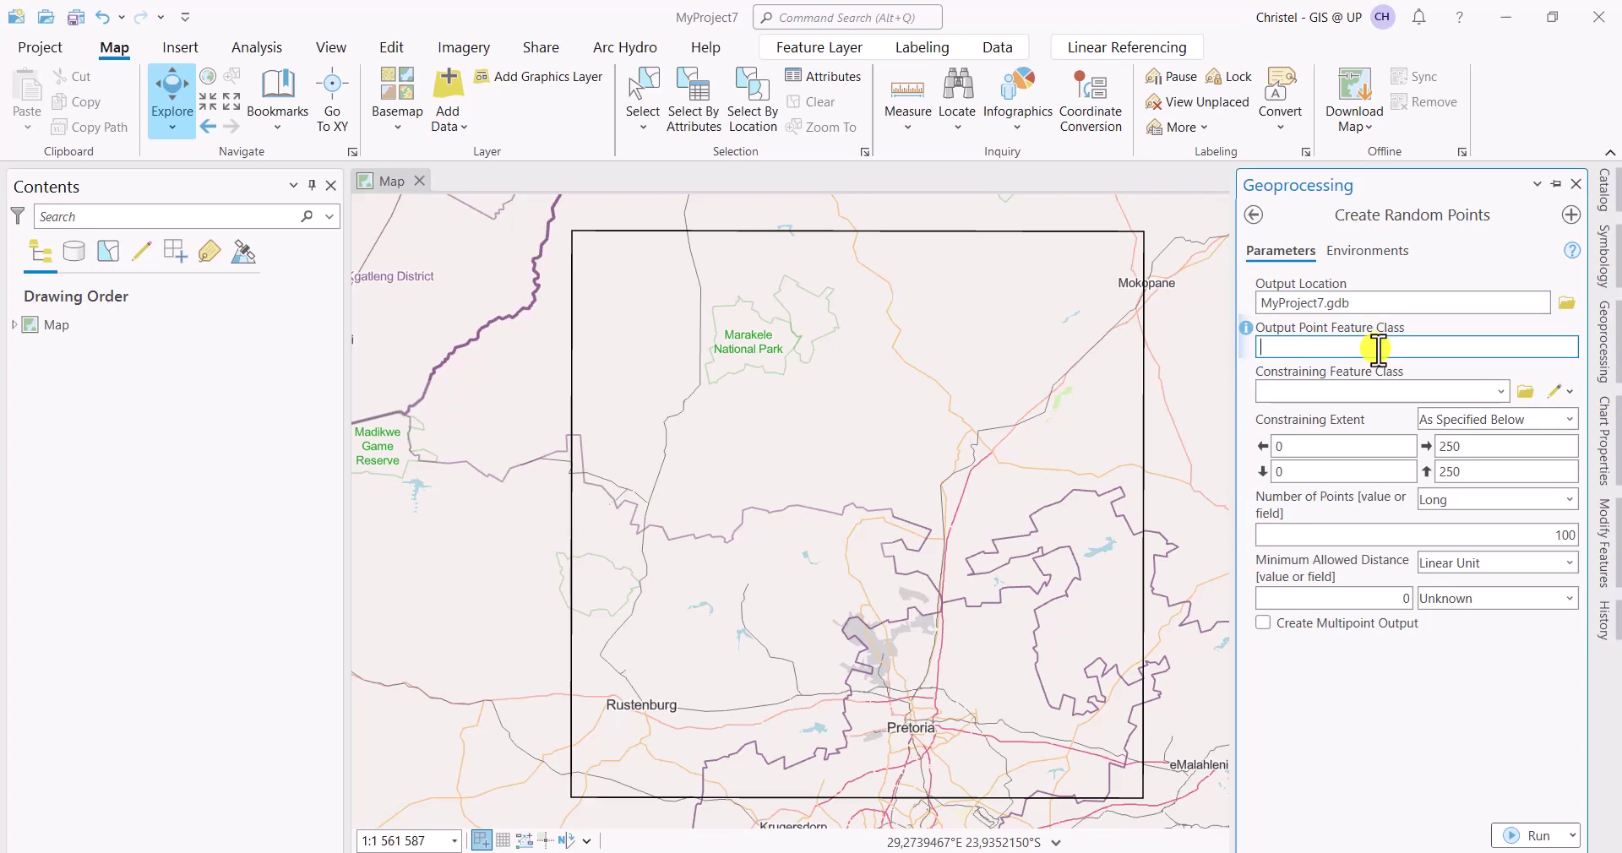
text(RandomPoints)
key(BackSpace)
key(BackSpace)
key(BackSpace)
key(BackSpace)
key(BackSpace)
key(BackSpace)
key(BackSpace)
key(BackSpace)
key(BackSpace)
key(BackSpace)
key(BackSpace)
key(BackSpace)
text(Sampling_Random)
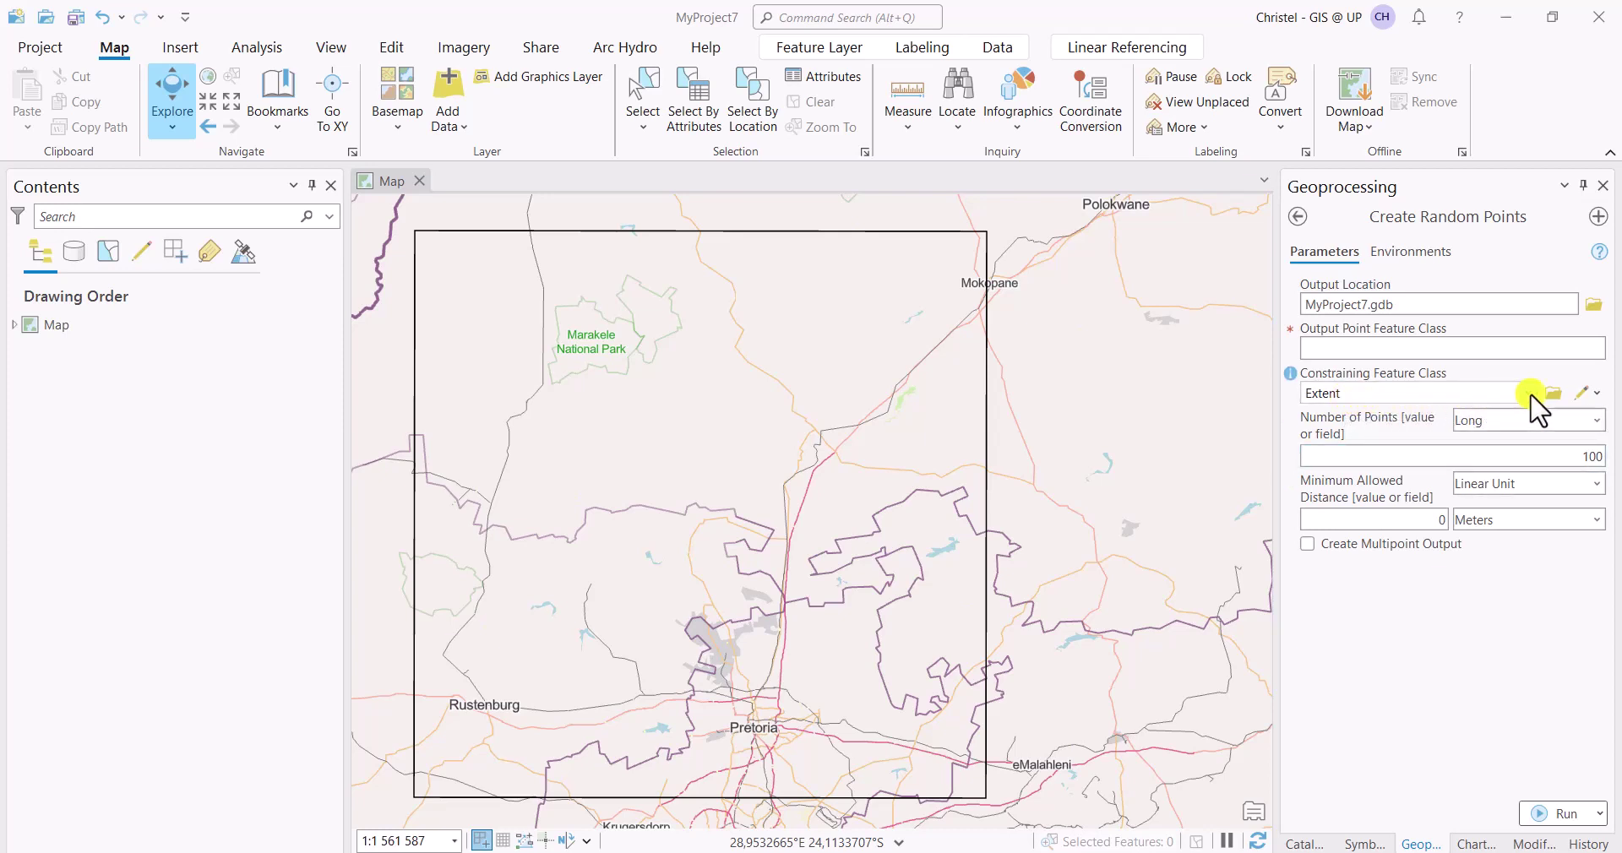
click(1419, 392)
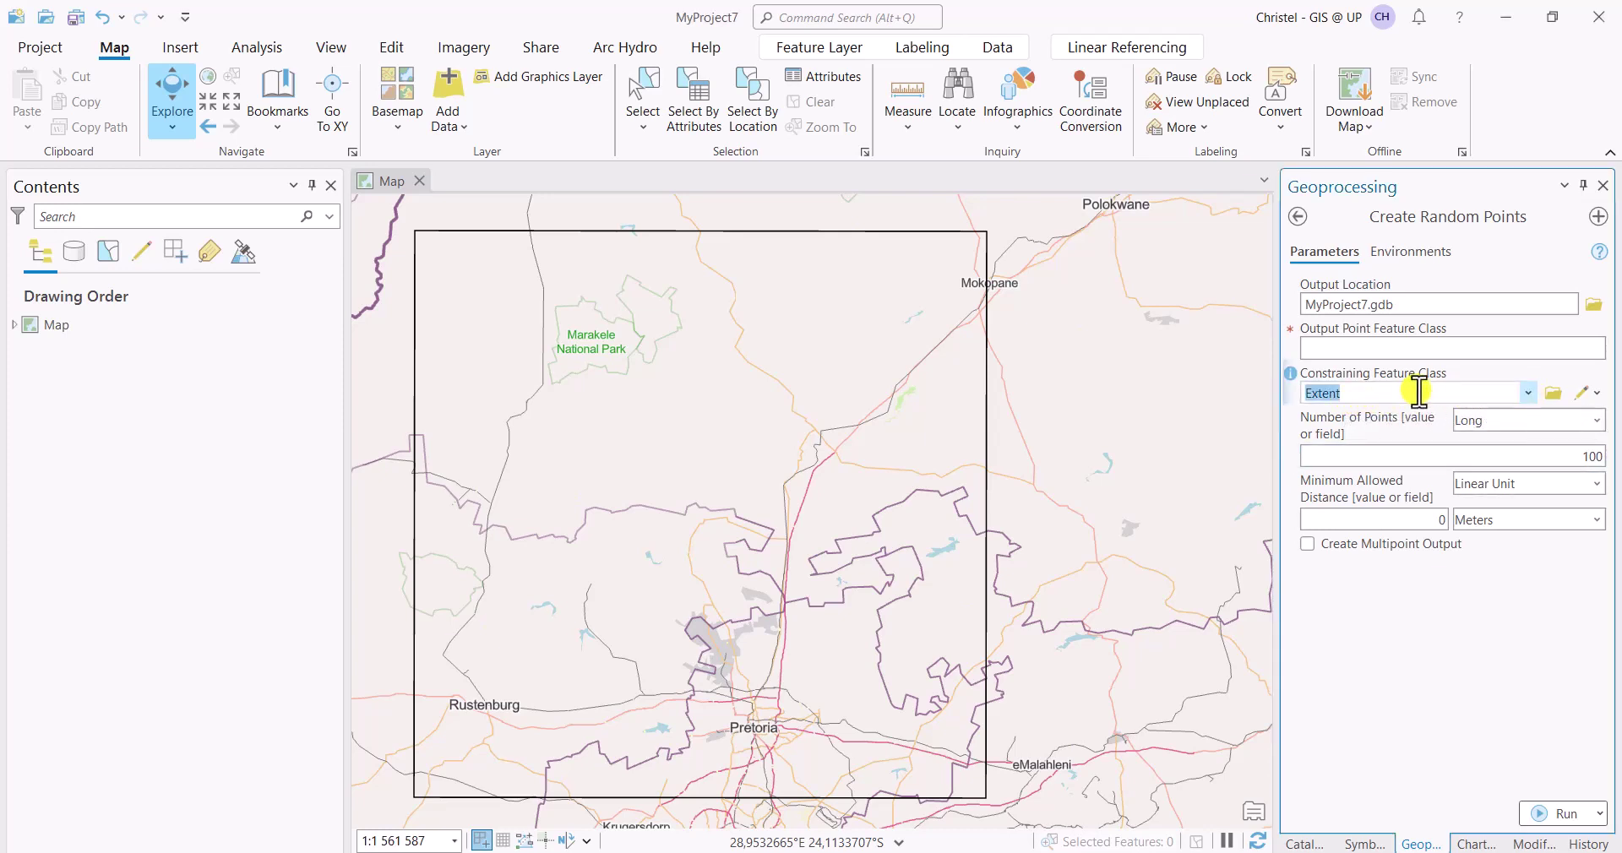
key(BackSpace)
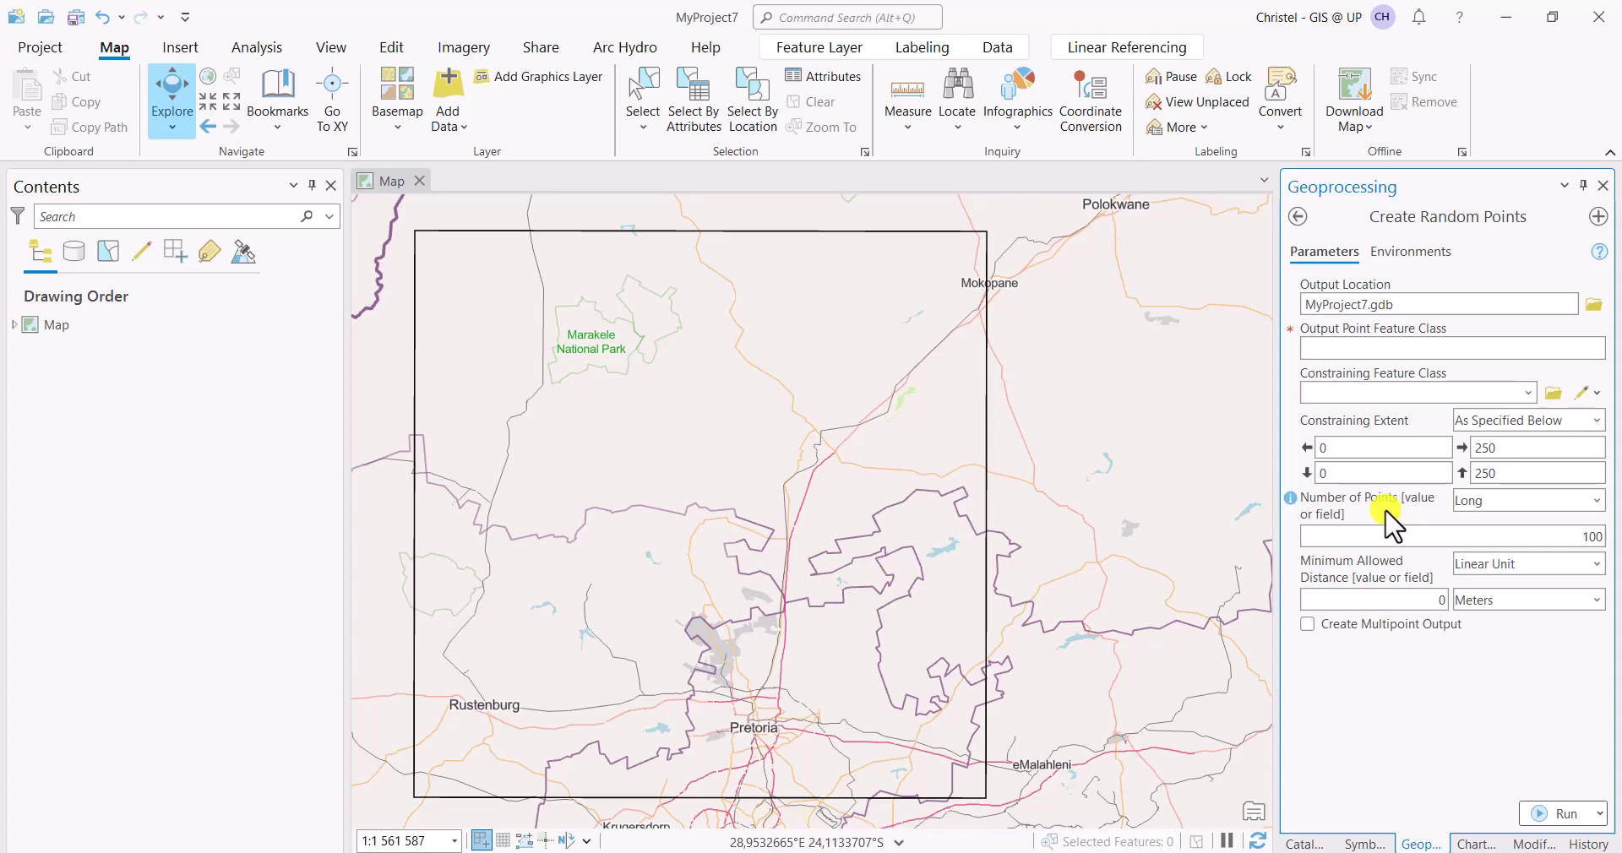
click(630, 200)
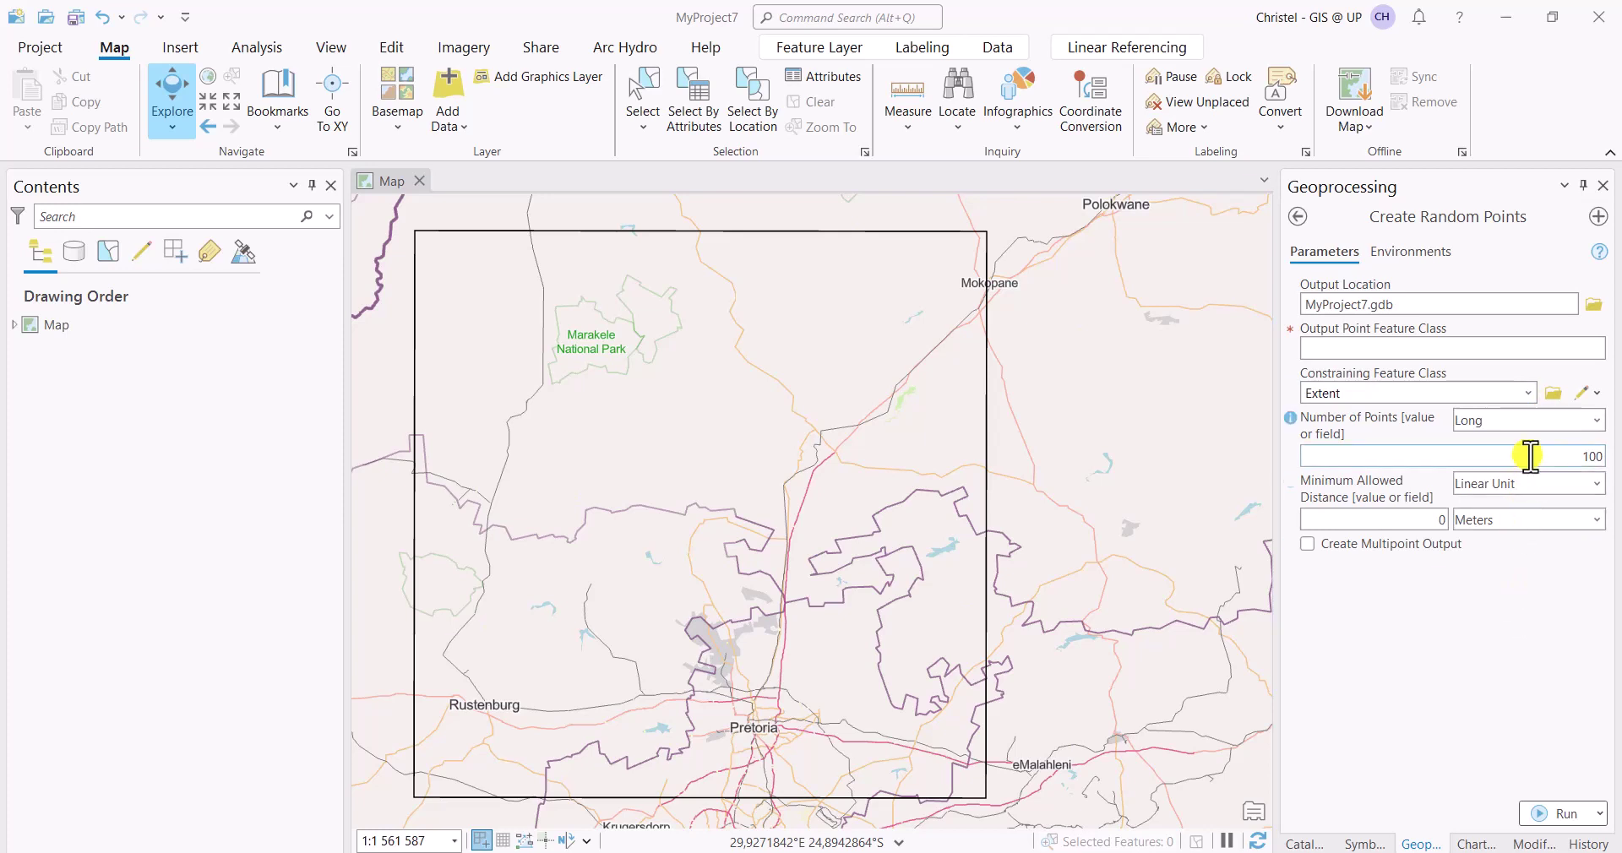
Step: Keep the number of points as a fixed count and set it to 100
click(1595, 420)
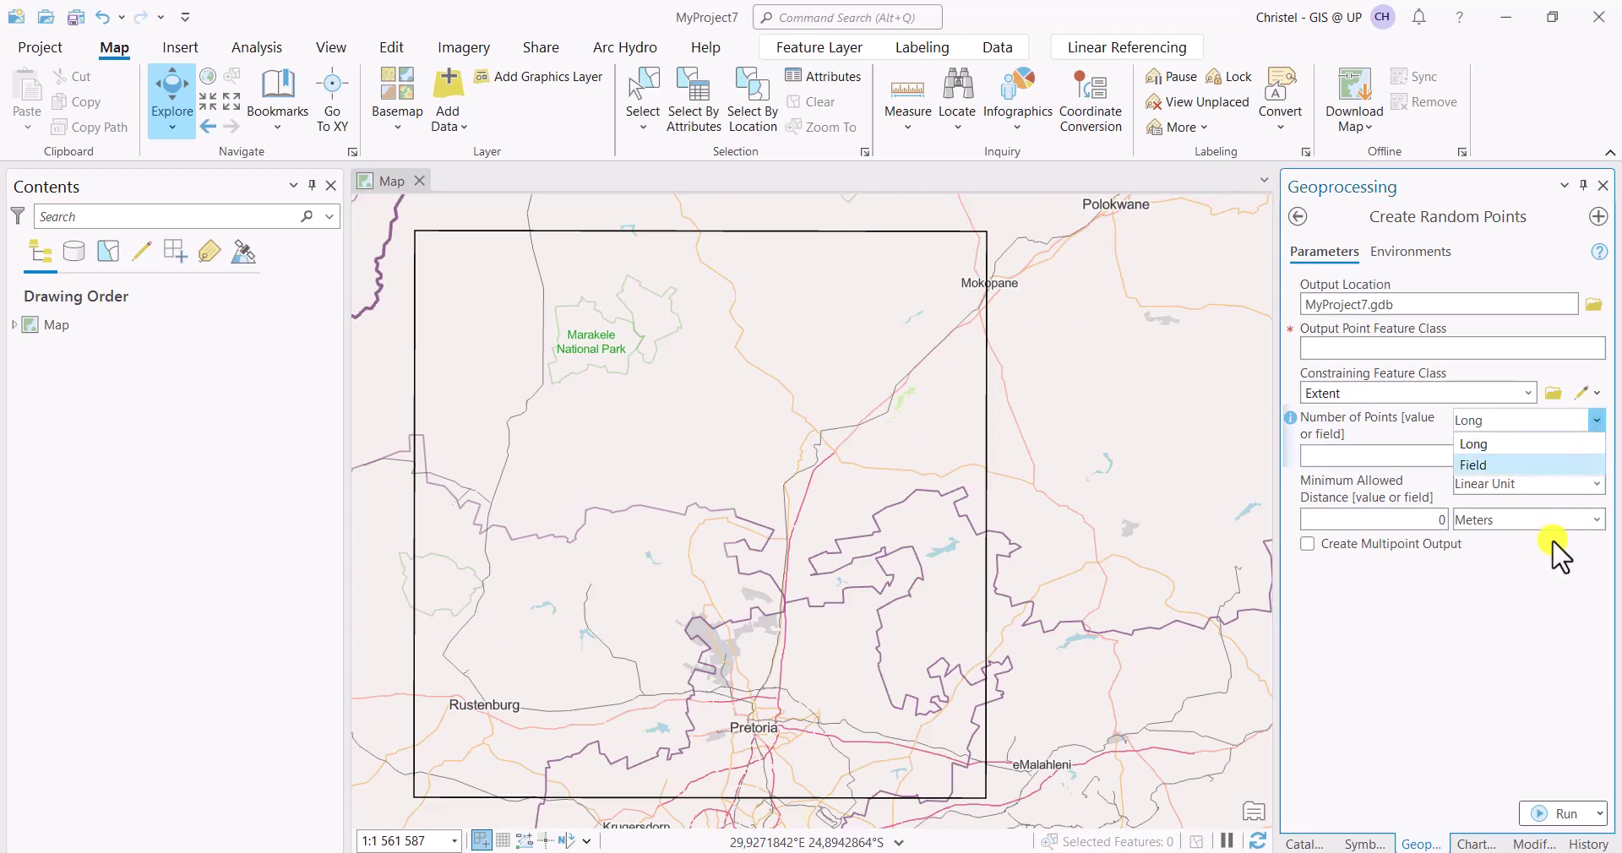
click(1527, 640)
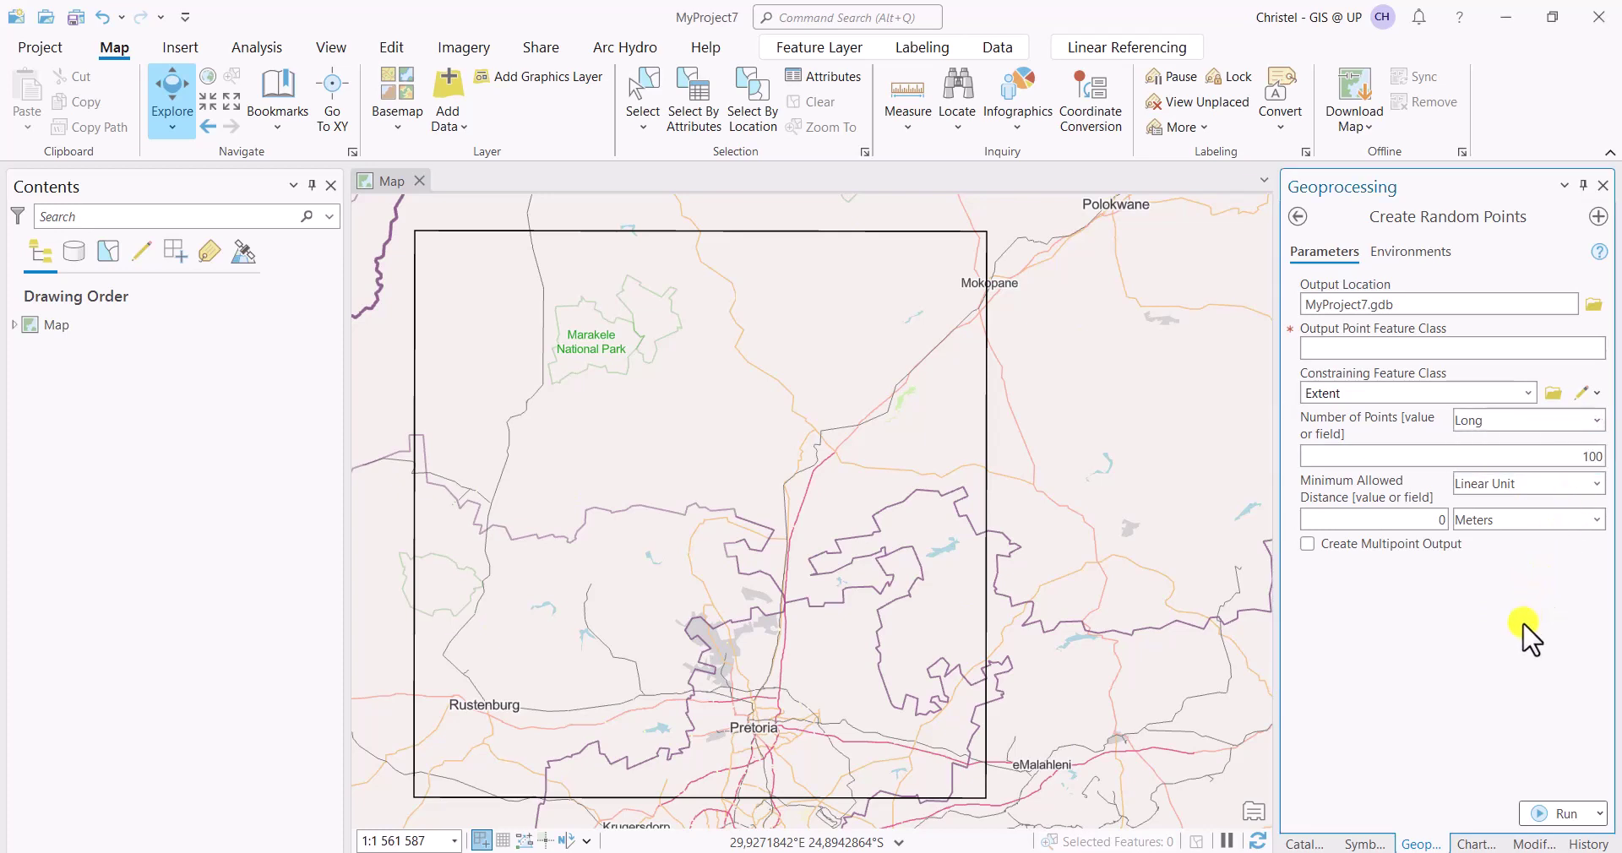
double_click(1571, 458)
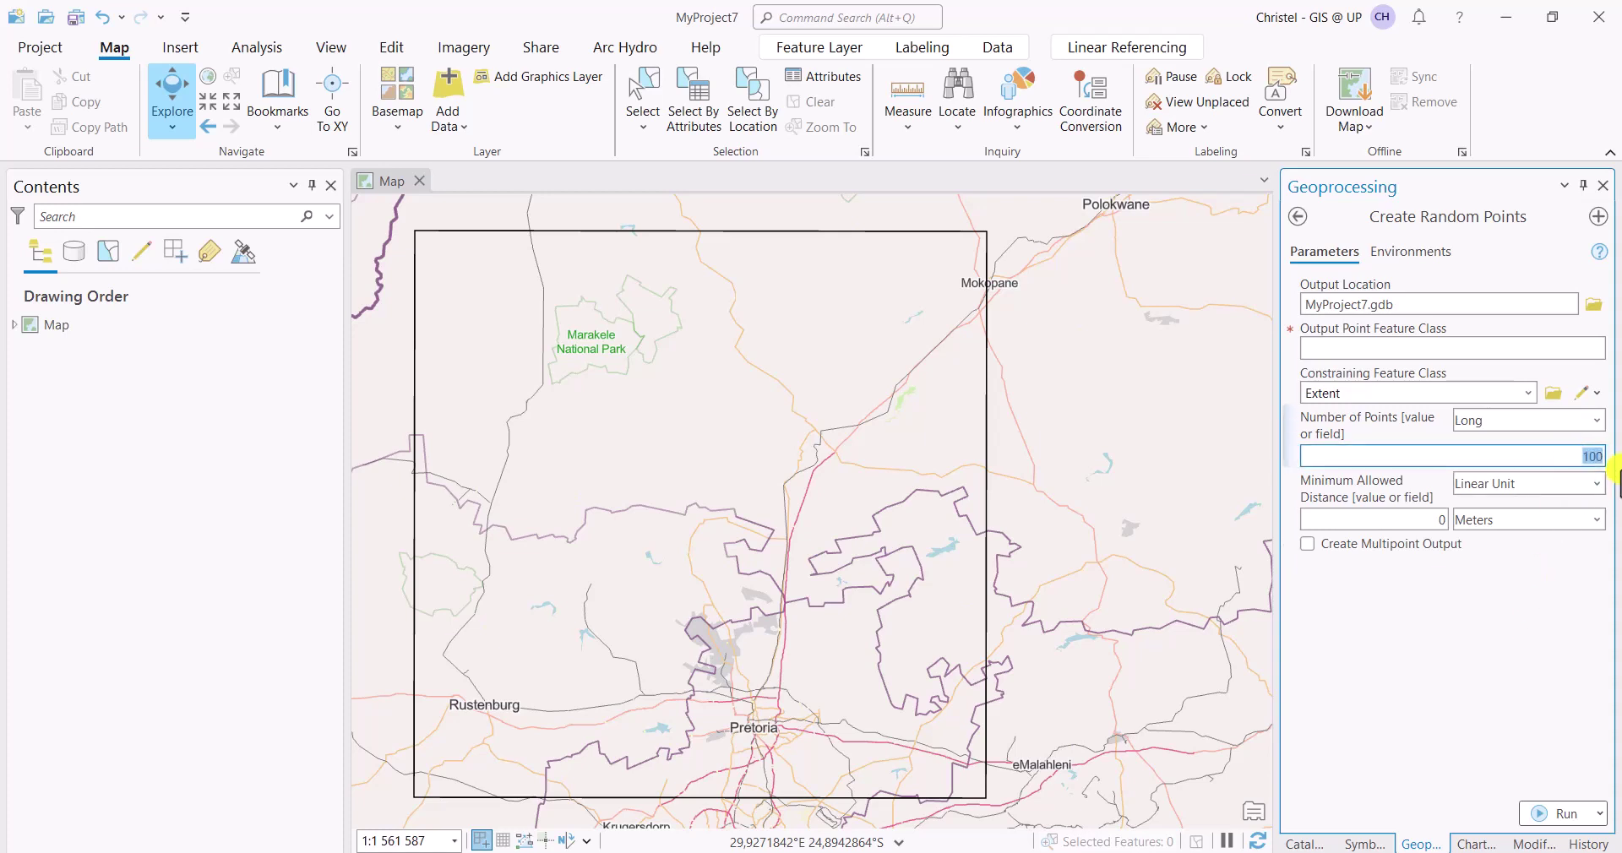
text(30)
key(BackSpace)
key(BackSpace)
text(100)
click(1580, 596)
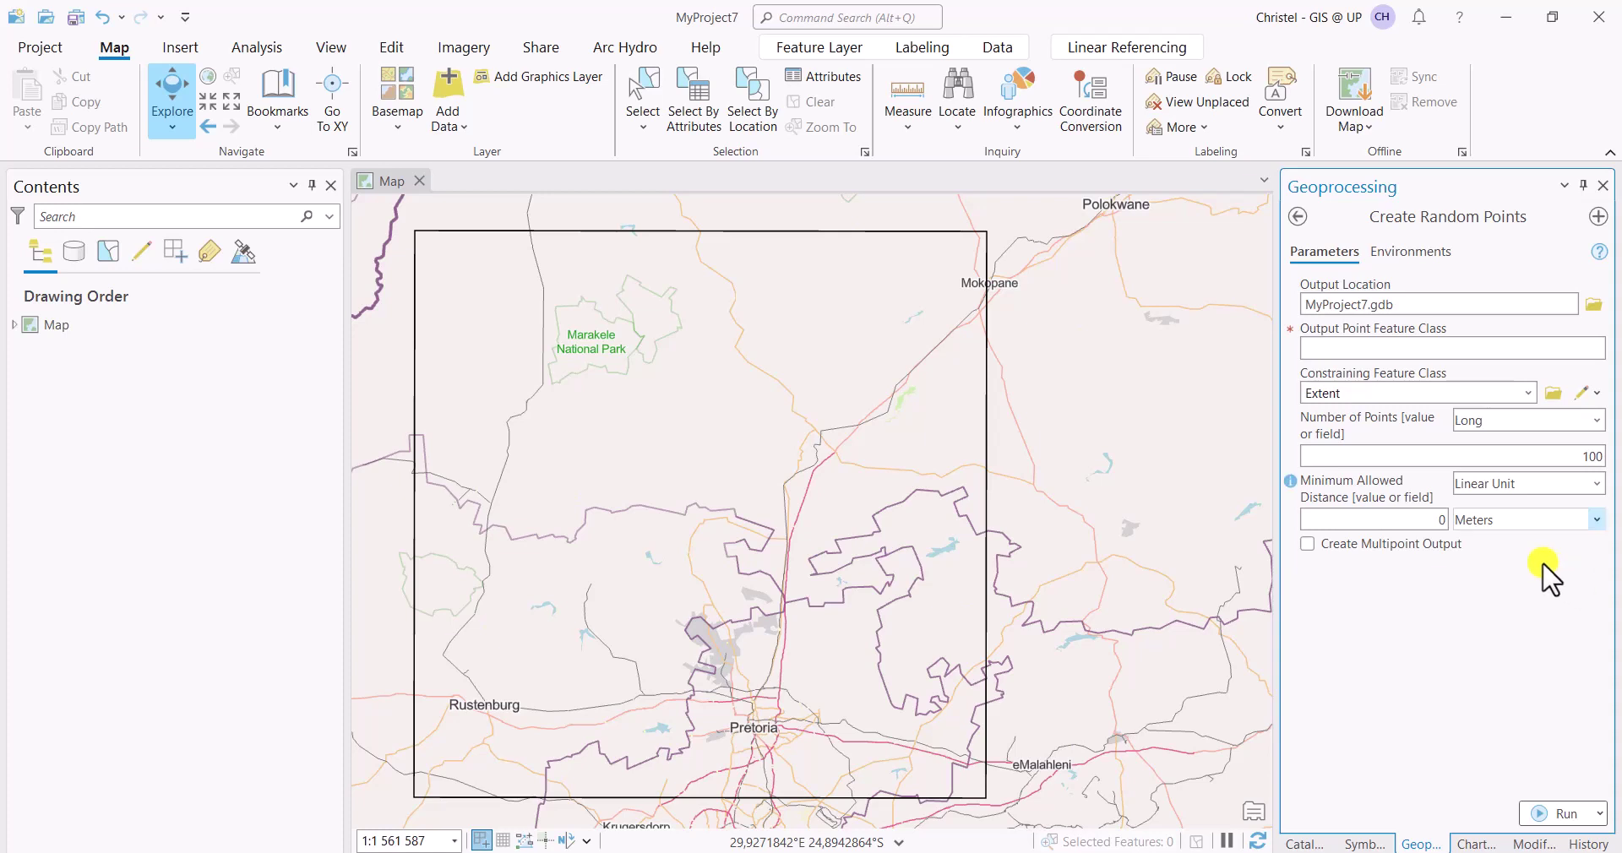
Step: Change the minimum allowed distance from 0 to 10 Meters
click(1460, 522)
double_click(1436, 519)
key(BackSpace)
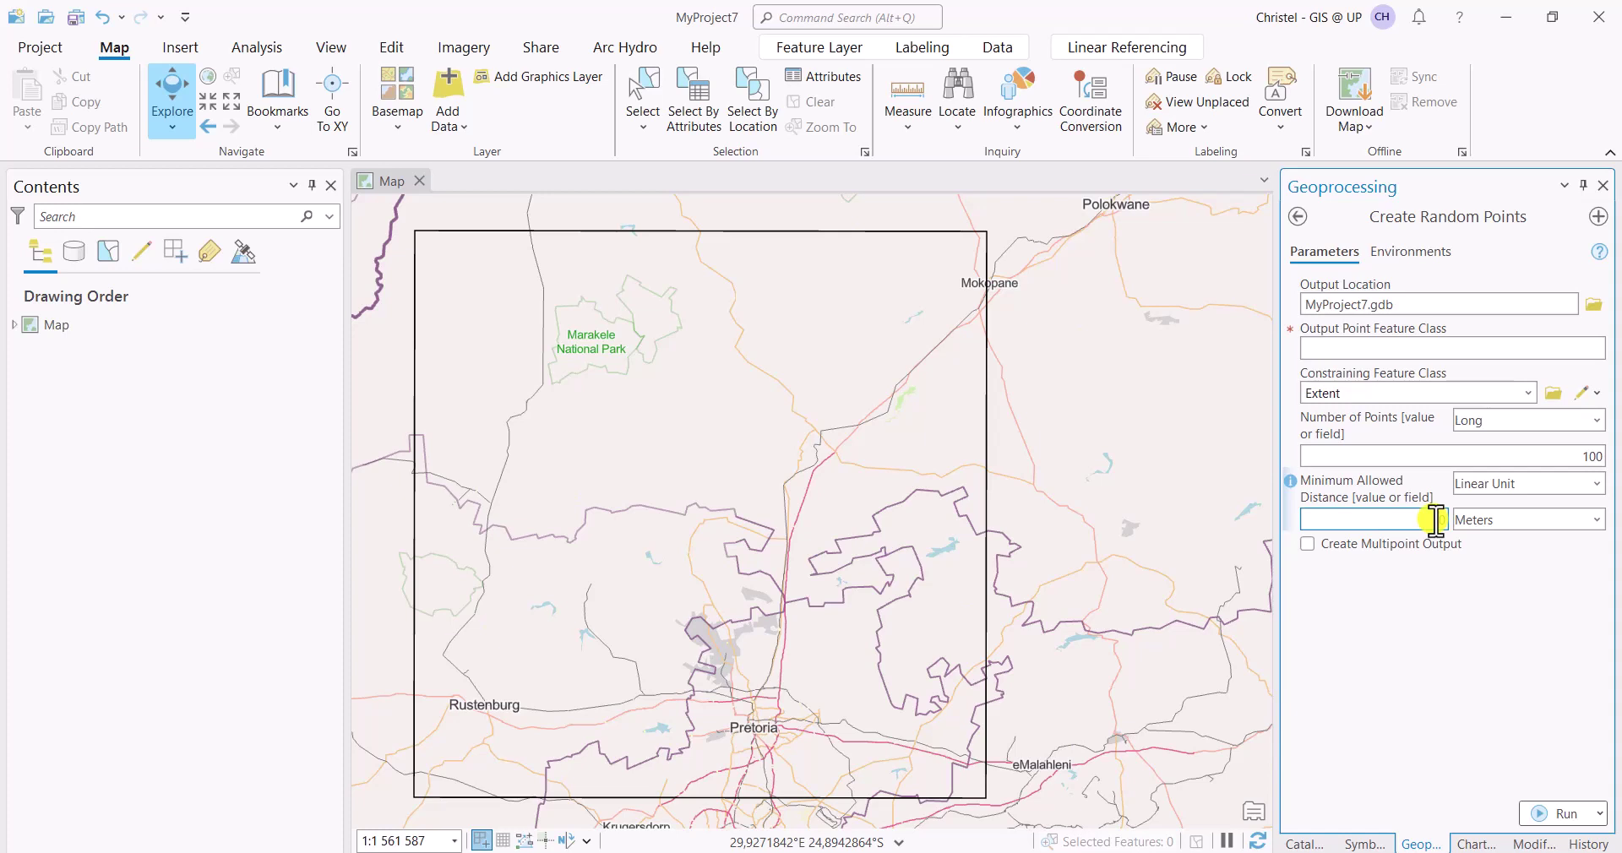
text(10)
click(1437, 623)
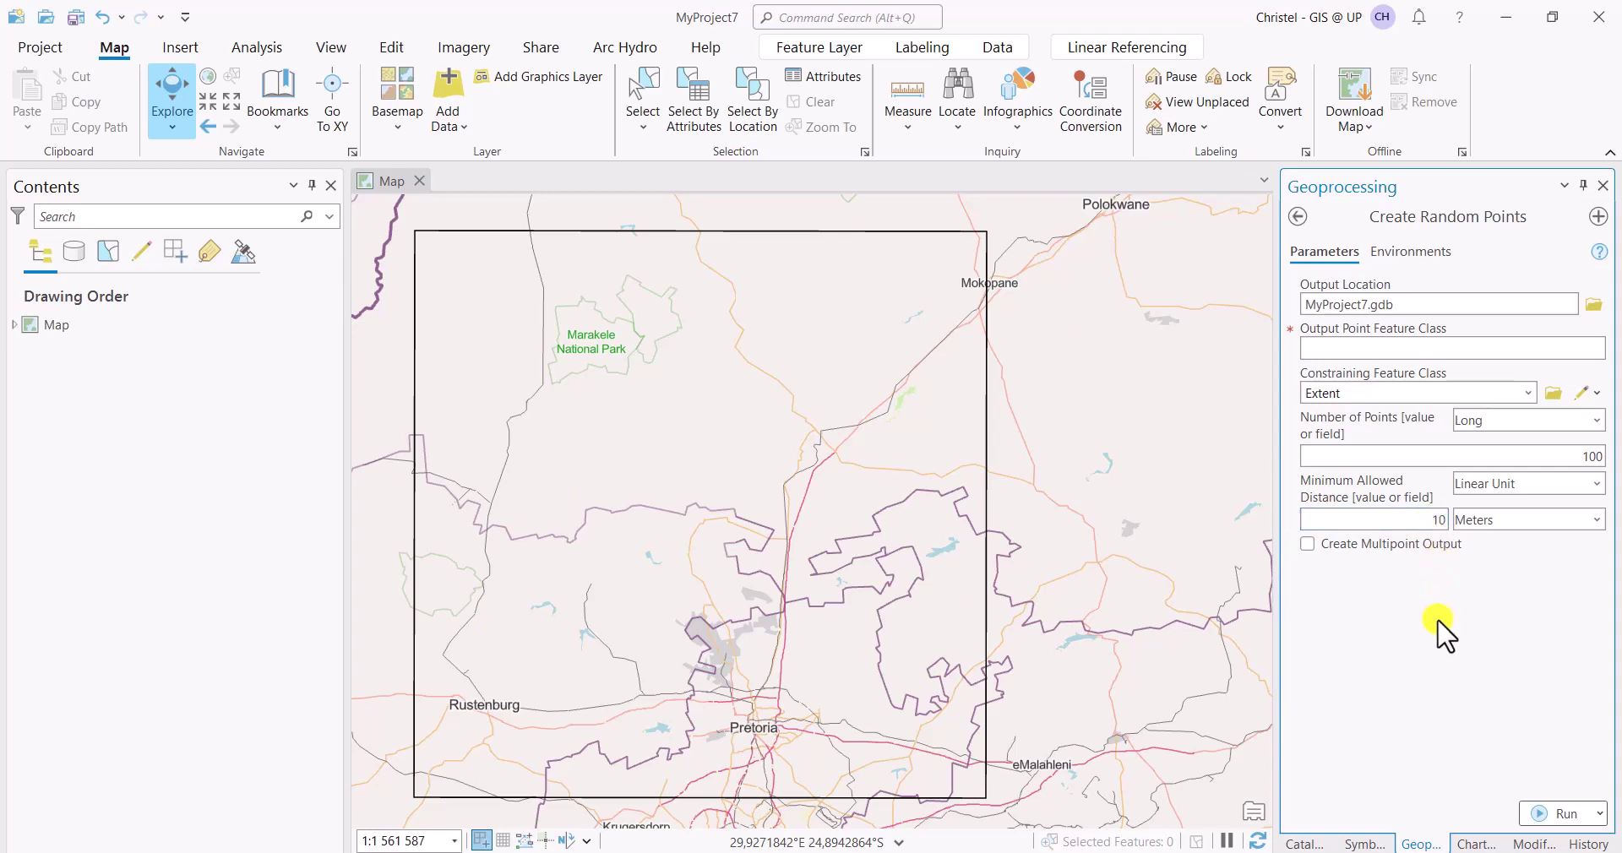
Step: Run Create Random Points twice to regenerate the 100 Sampling_Random_pts points
click(1546, 816)
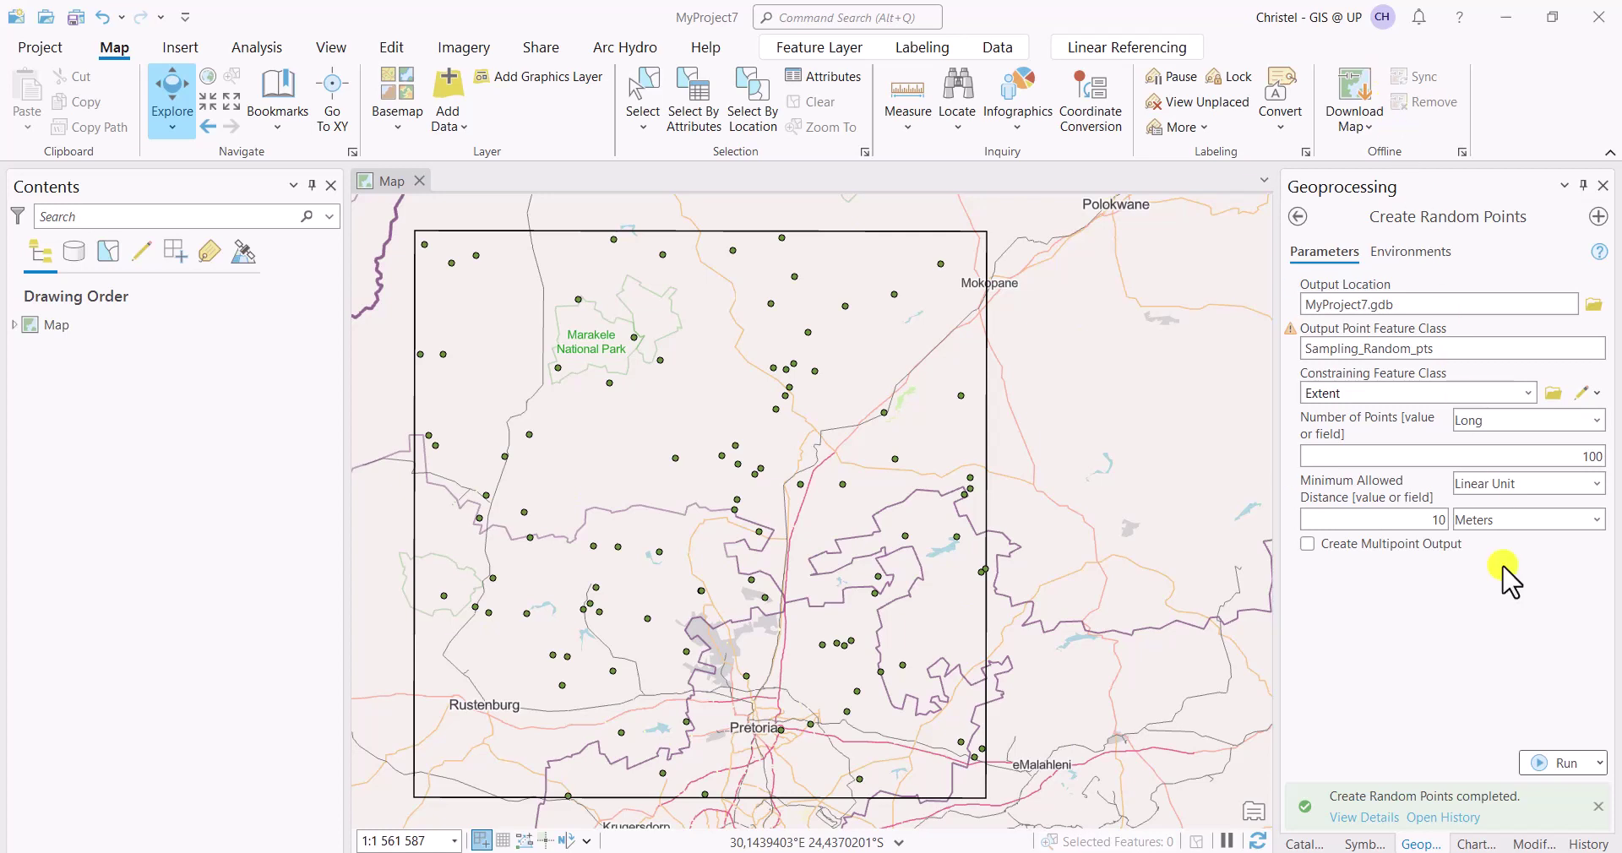
click(1557, 765)
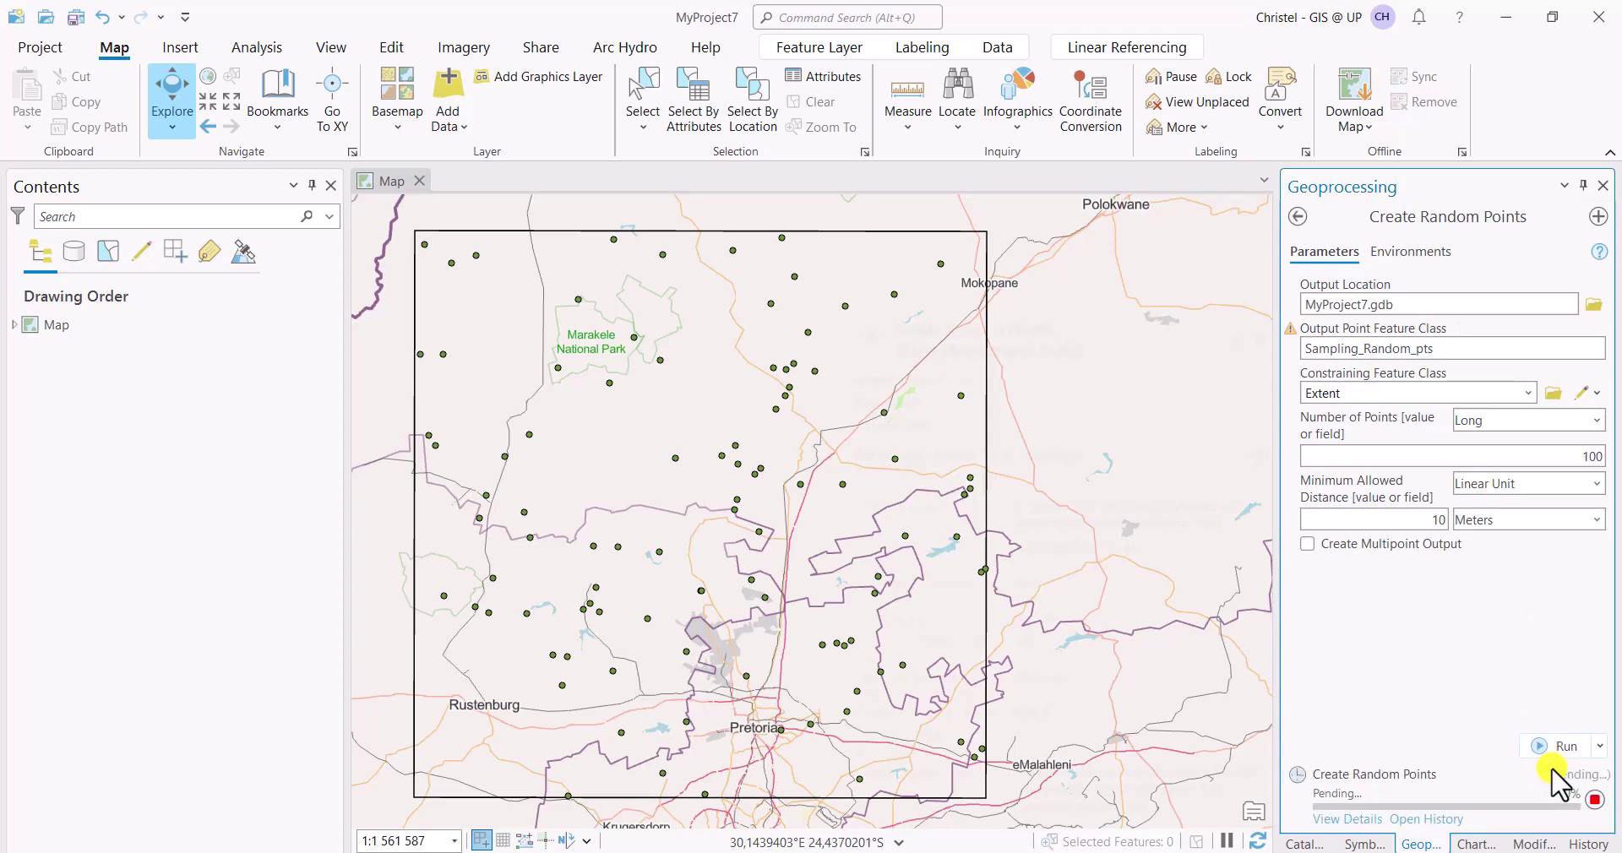
mouse_move(1557, 773)
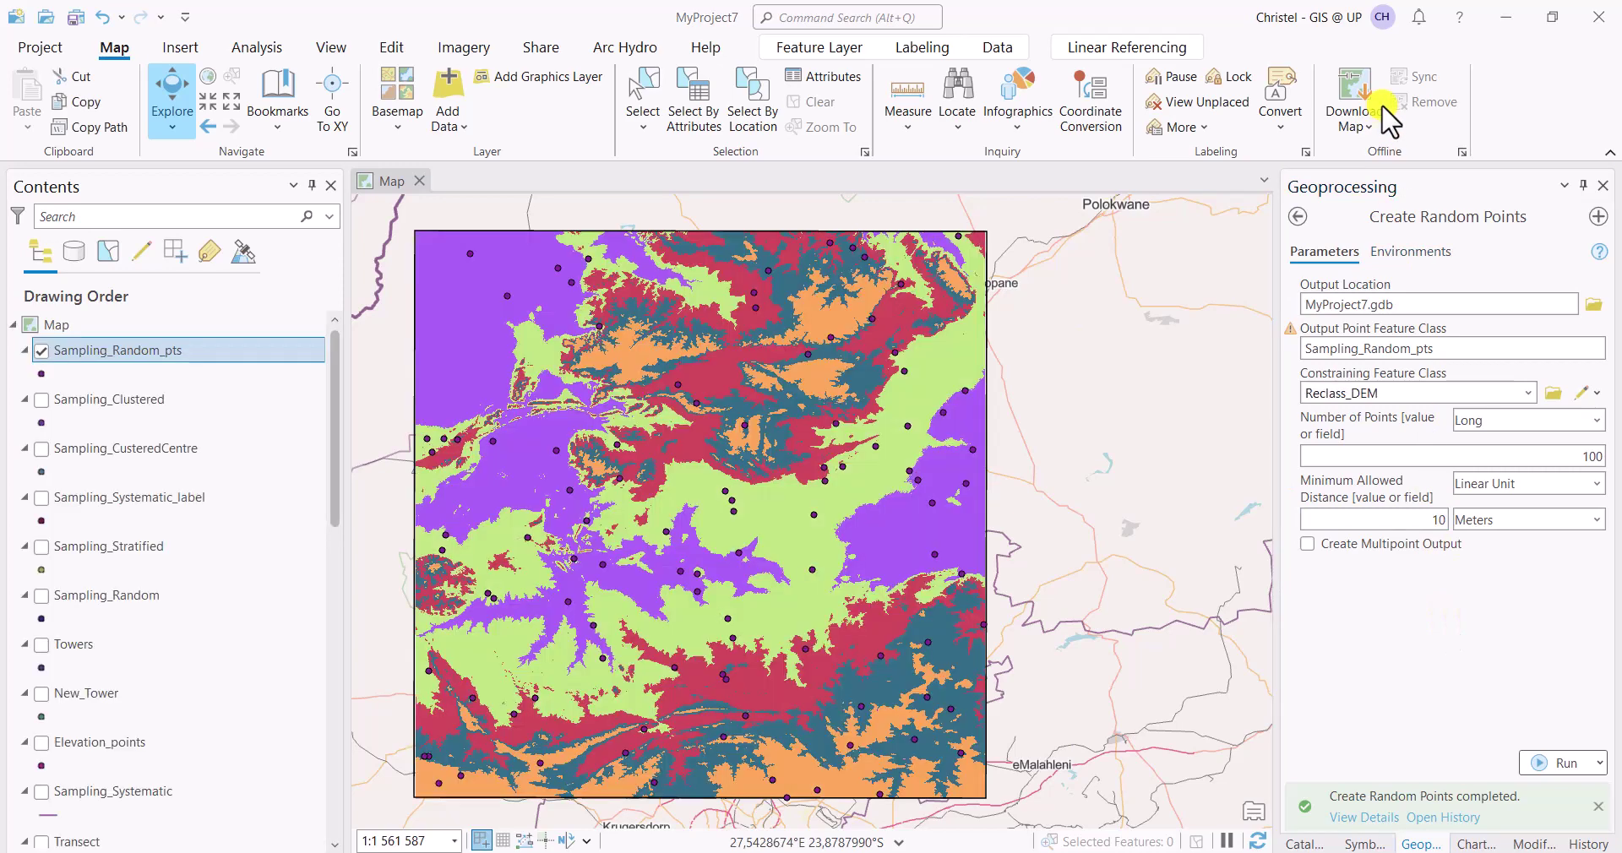
Step: Turn on Reference_DEM.tif and toggle Reclass_DEM off and on to compare the two
click(14, 326)
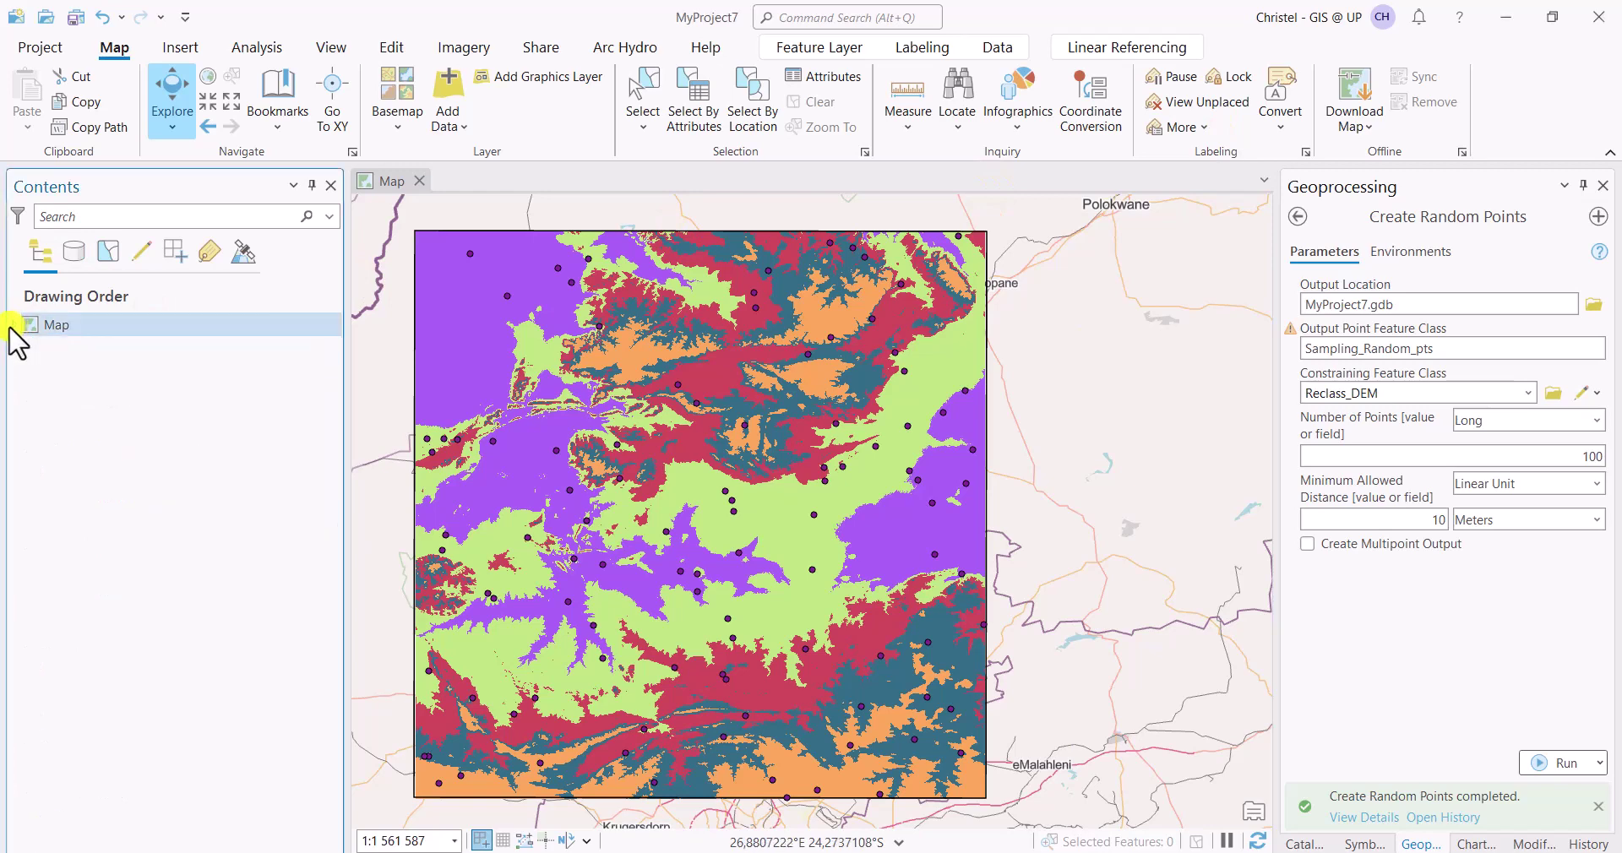
click(12, 326)
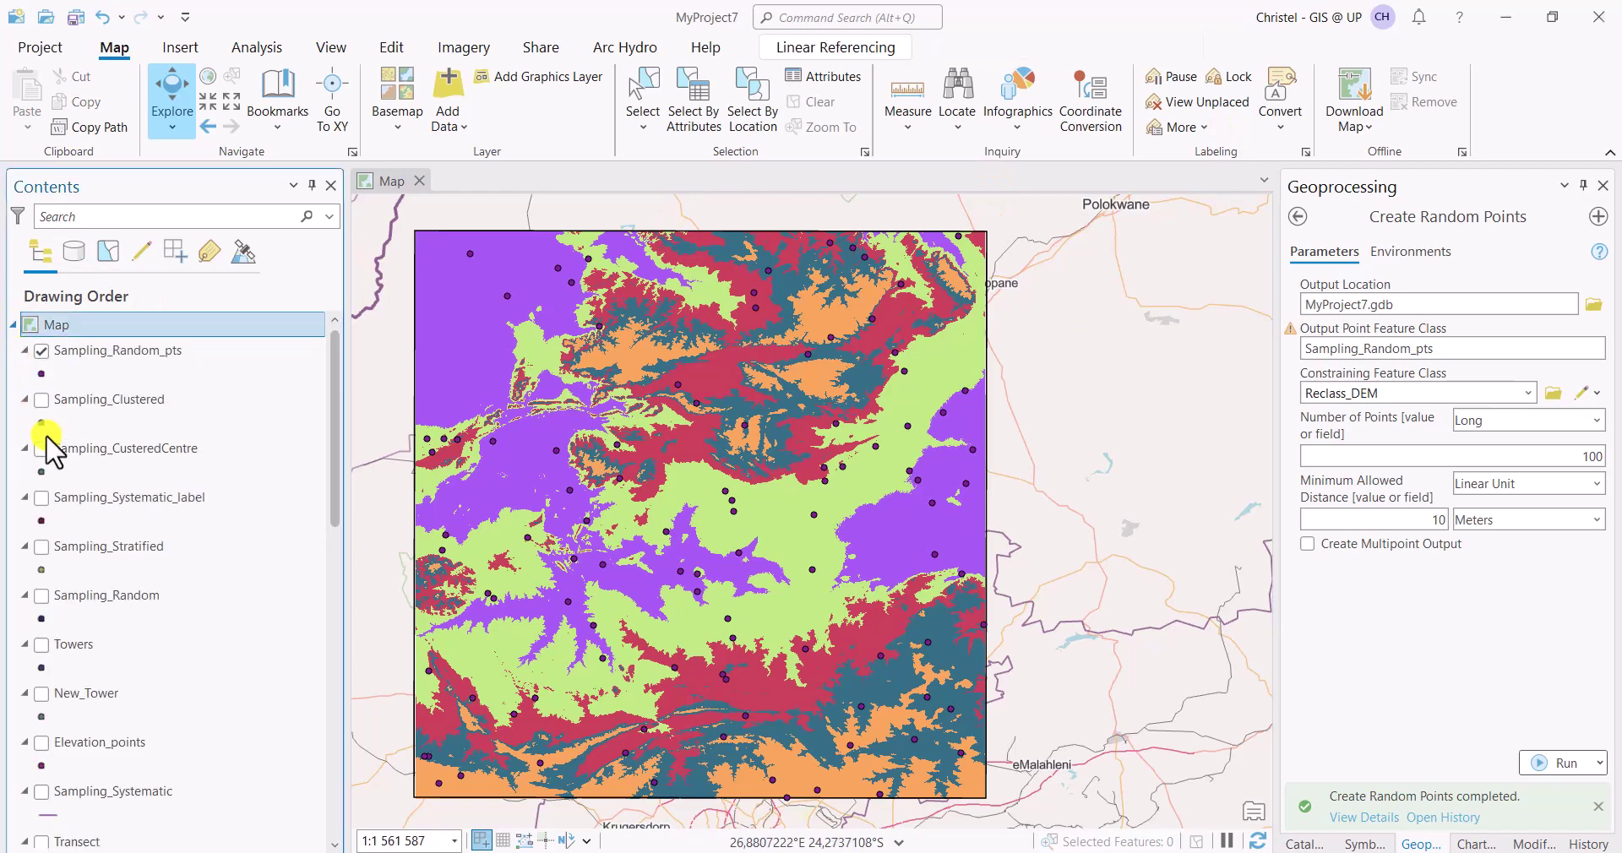
scroll(81, 545, down, 1)
scroll(84, 553, down, 4)
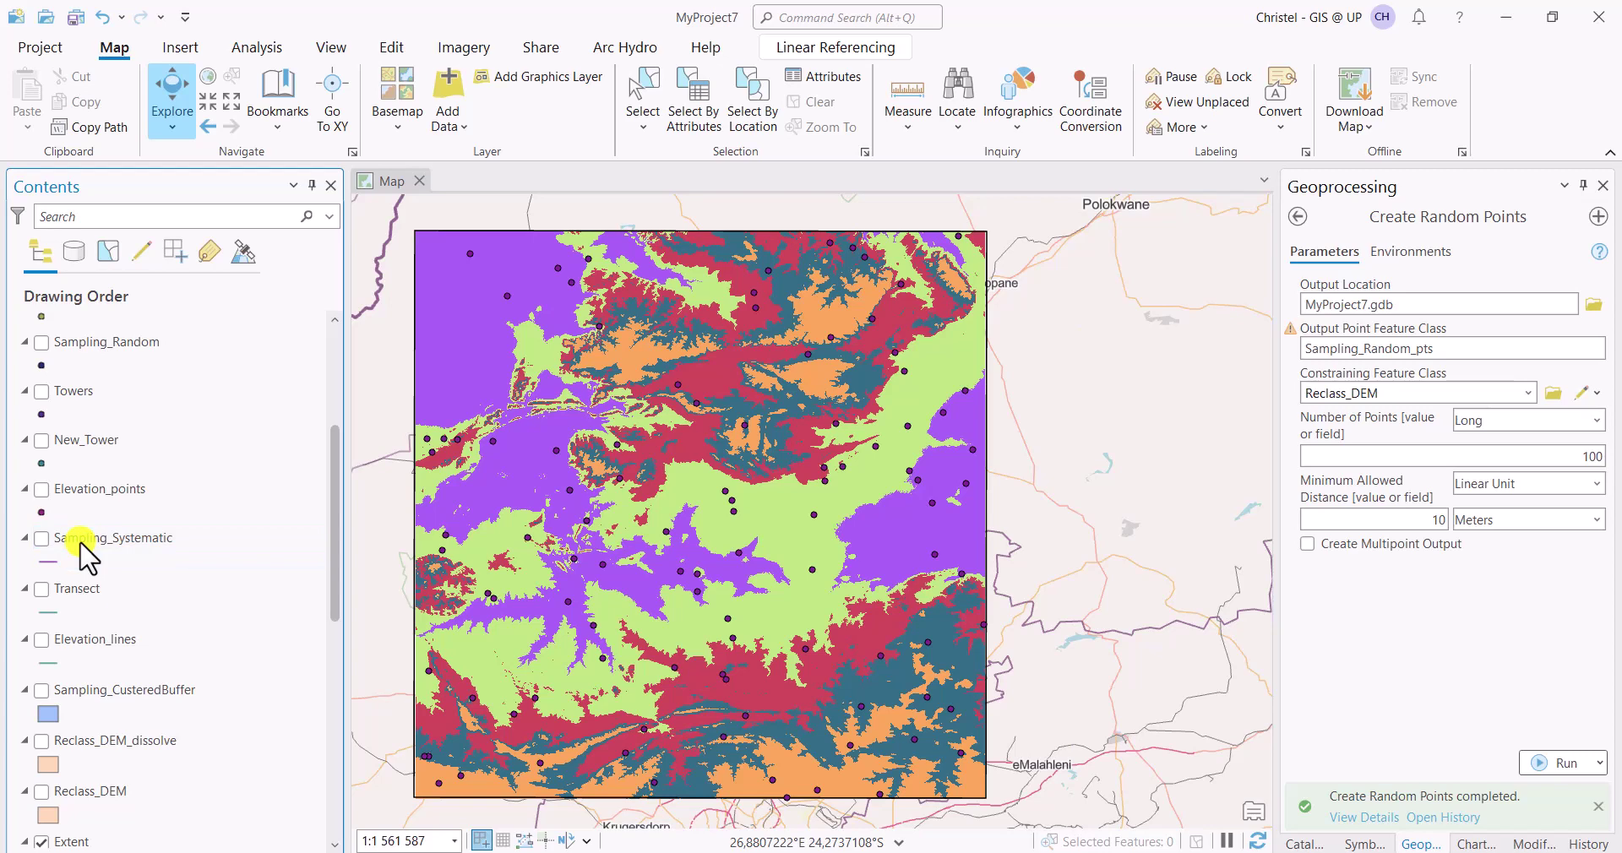
scroll(84, 553, down, 6)
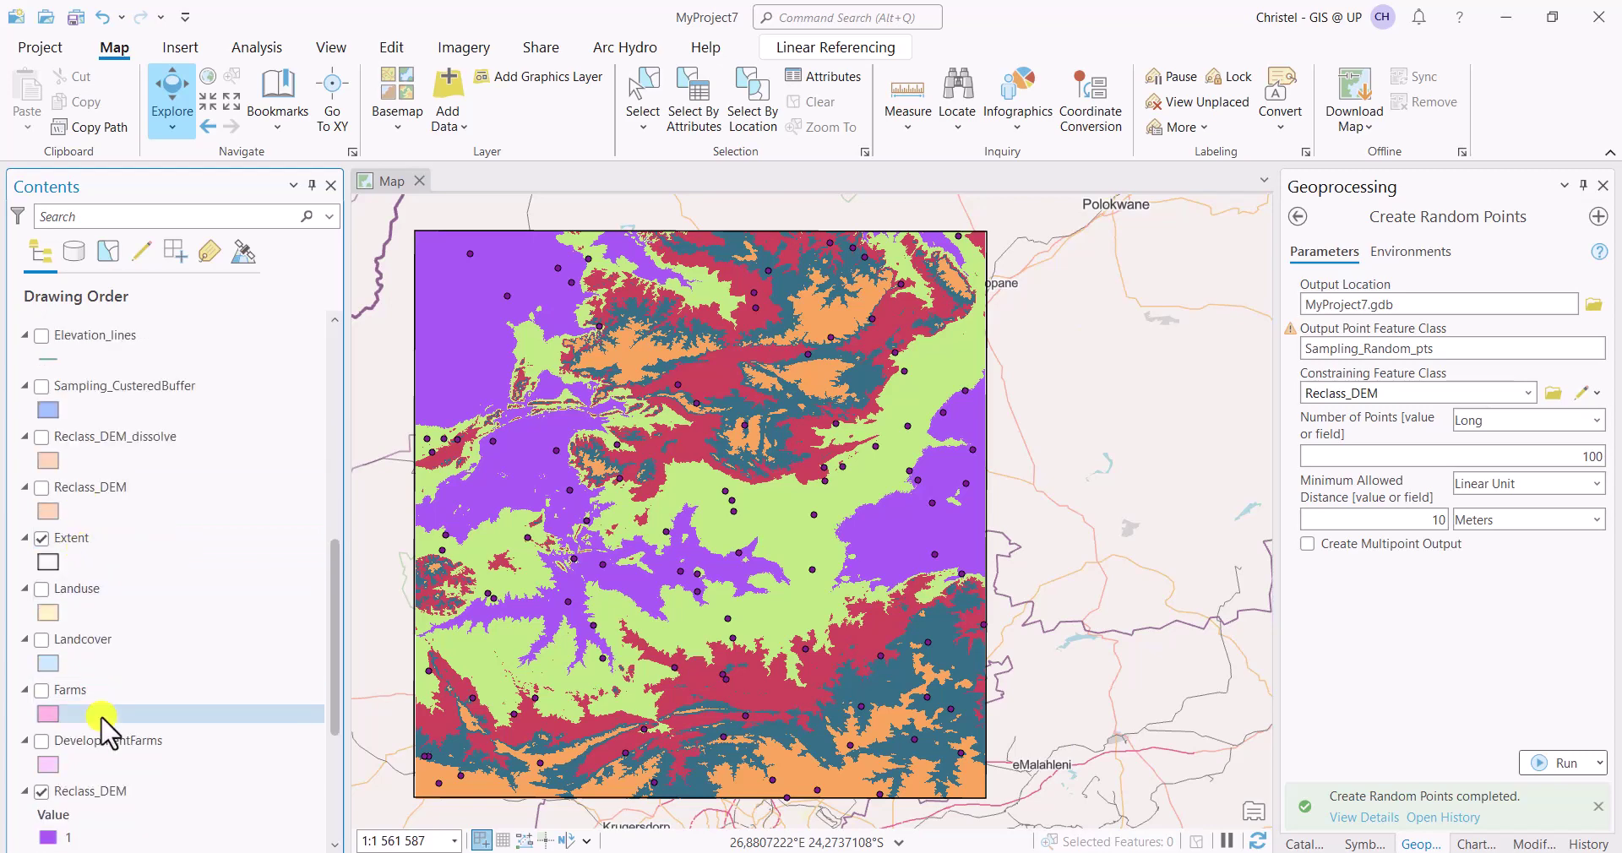
scroll(101, 722, down, 2)
scroll(100, 717, down, 2)
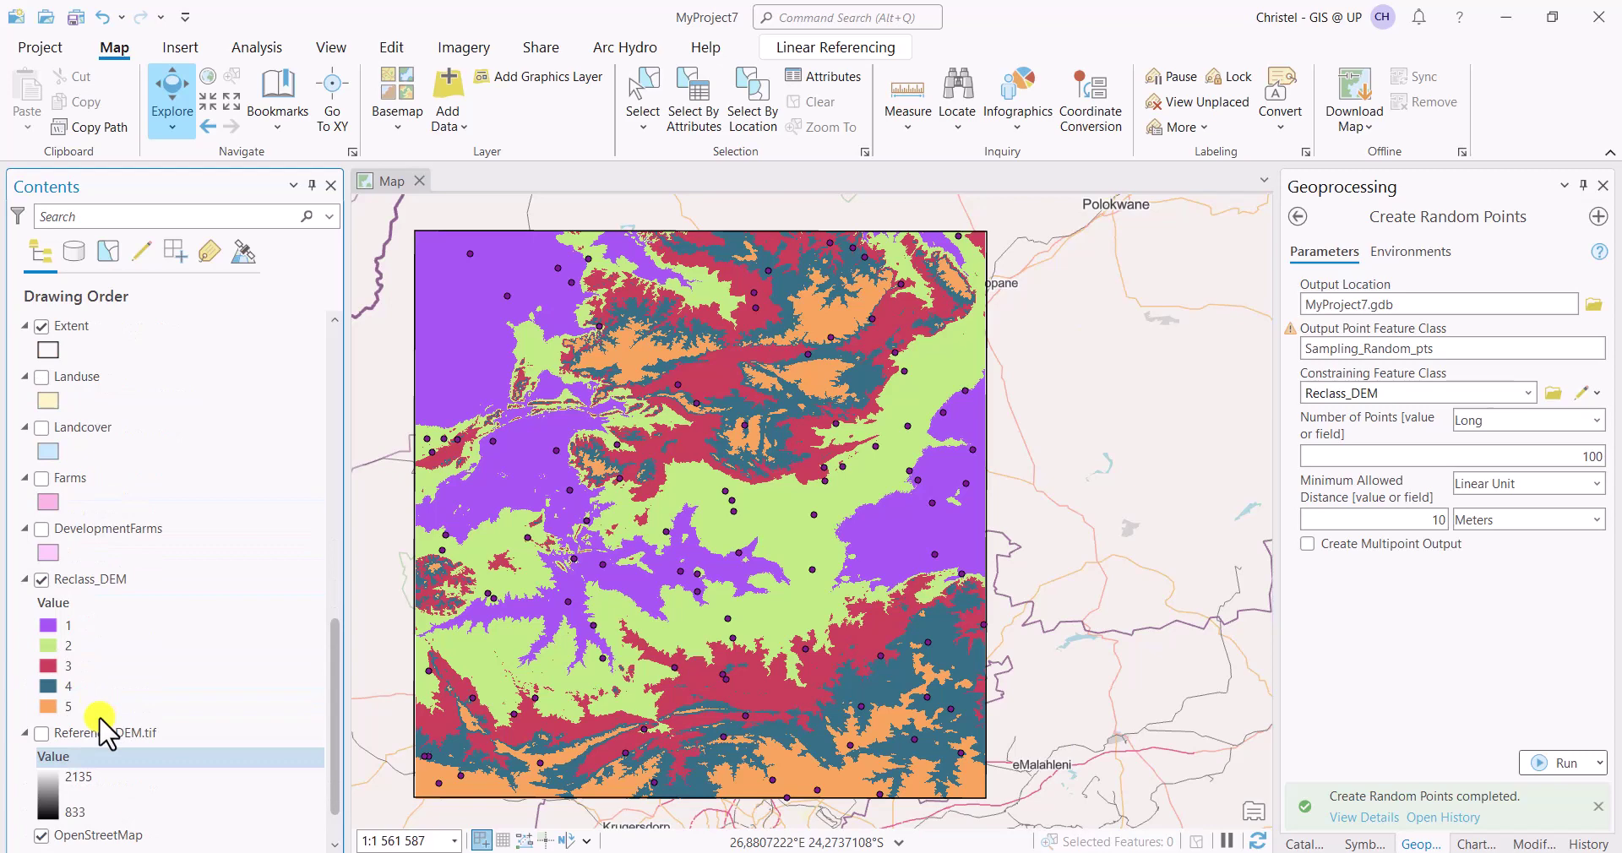
click(44, 733)
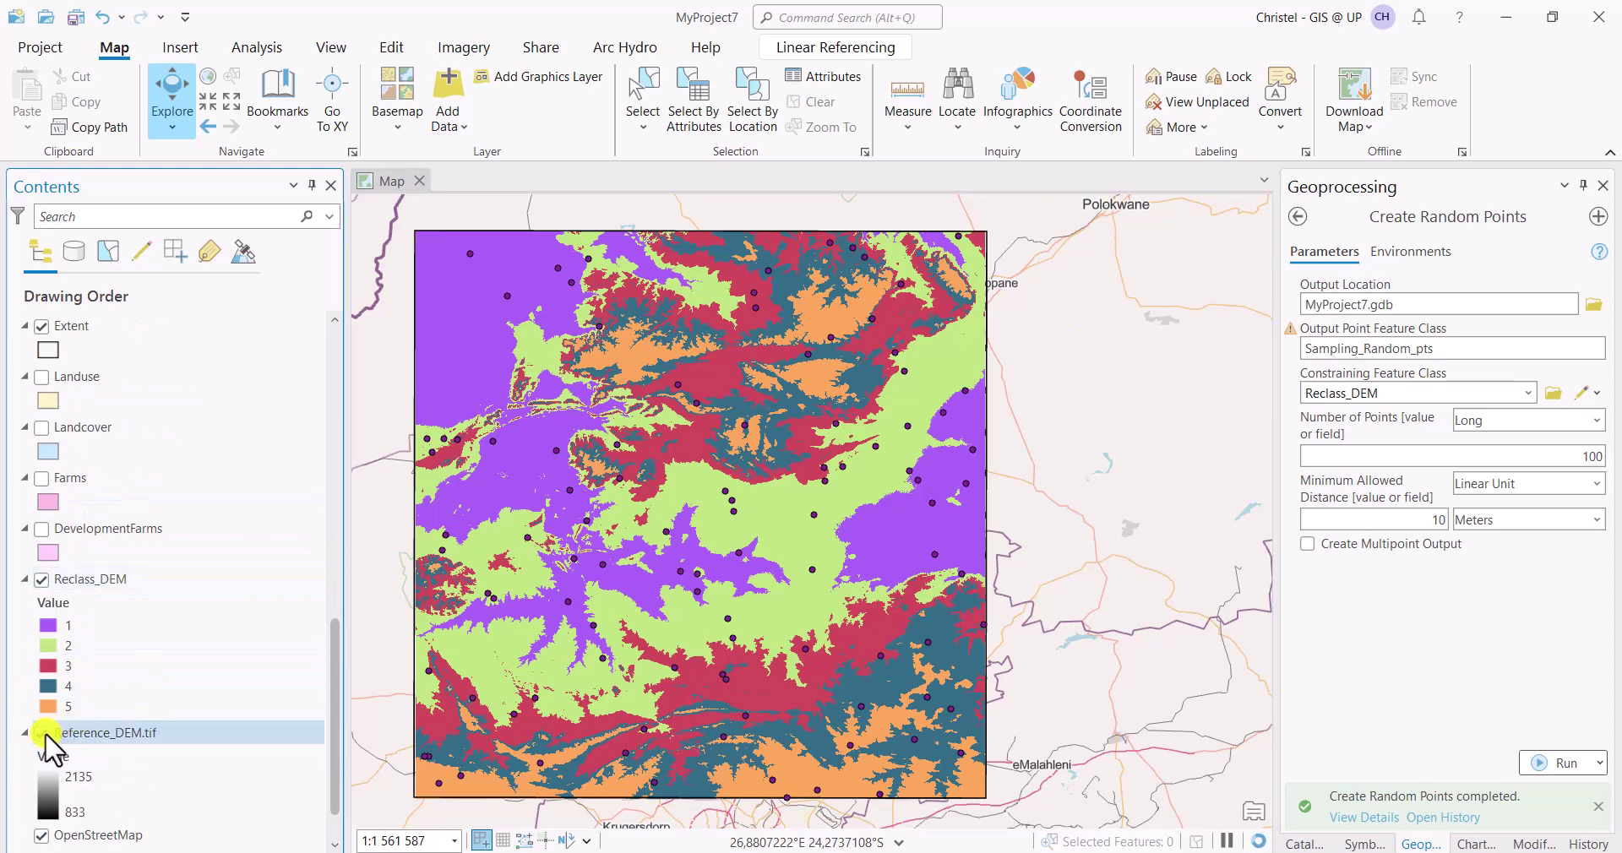
click(42, 581)
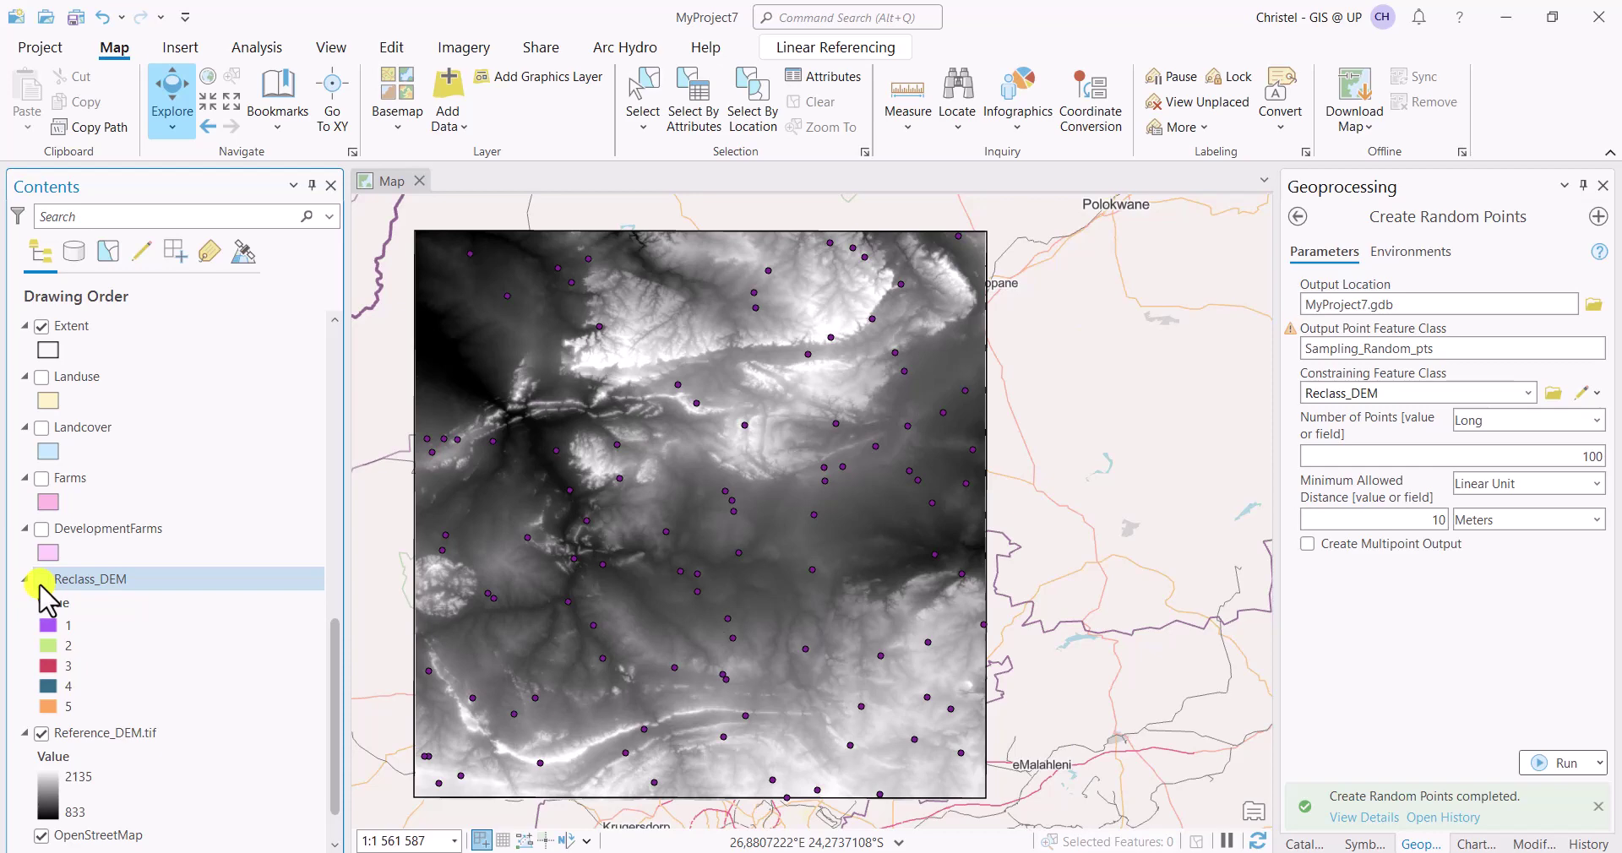
click(41, 581)
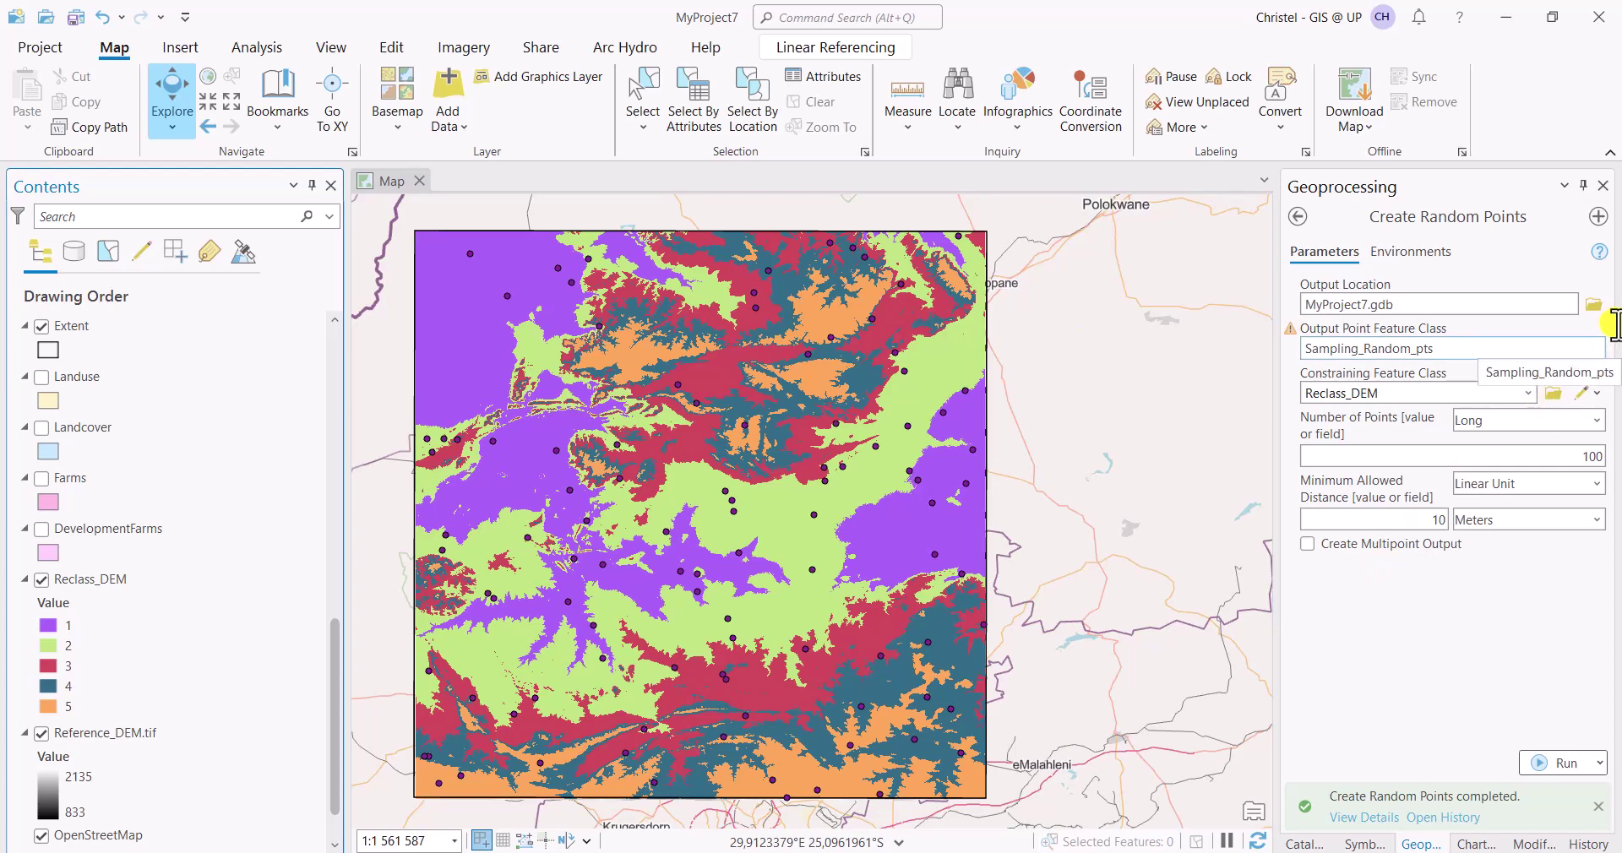
Step: Switch the Number of Points source from a fixed value to Field
click(1523, 643)
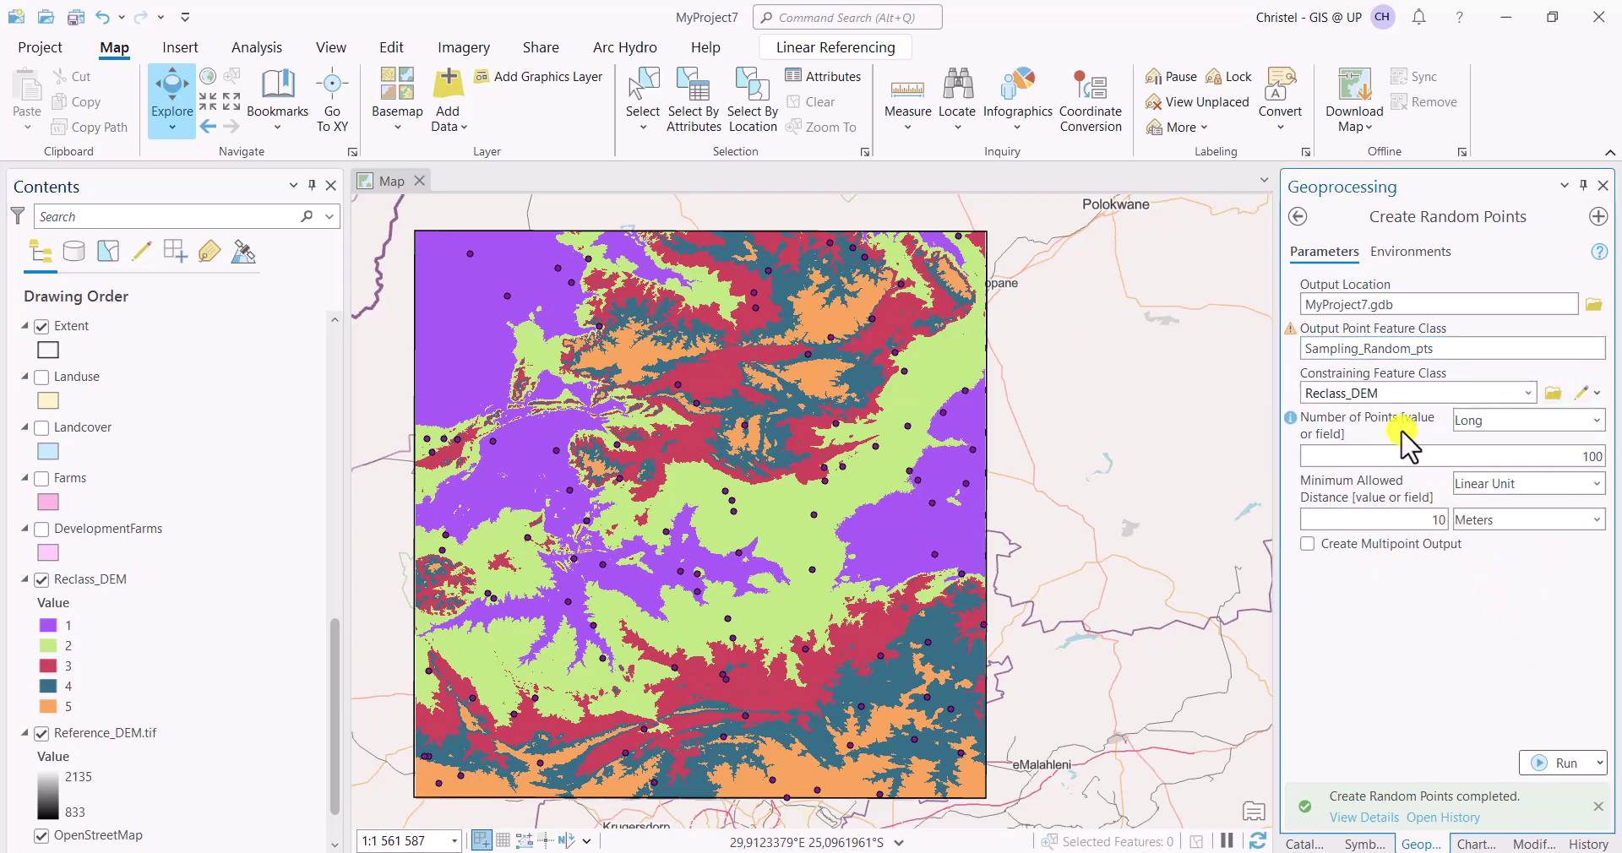
click(1492, 422)
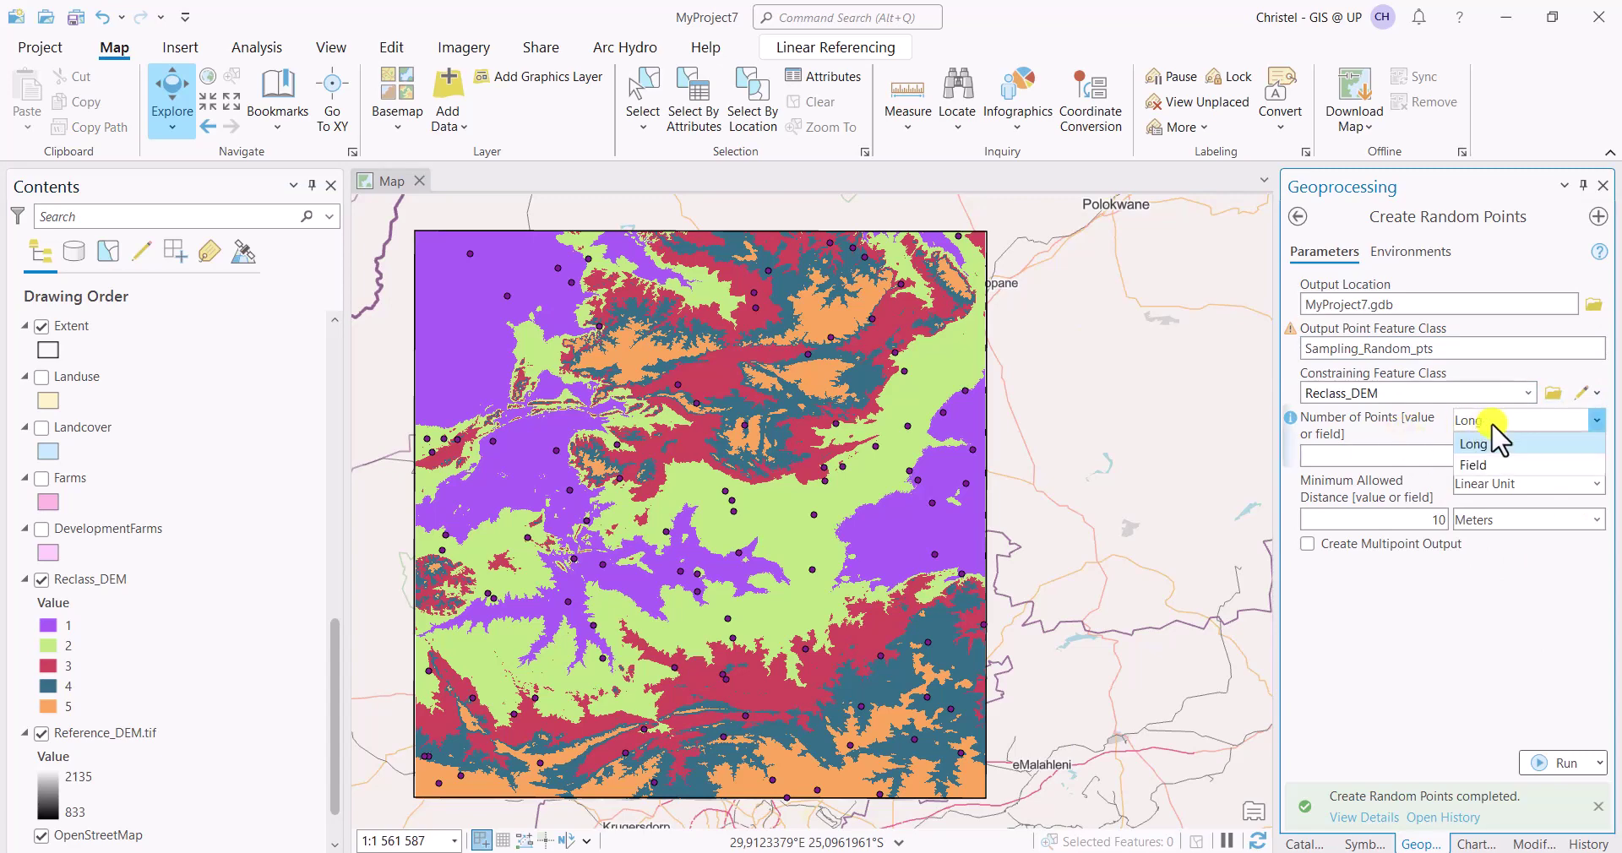
click(1505, 465)
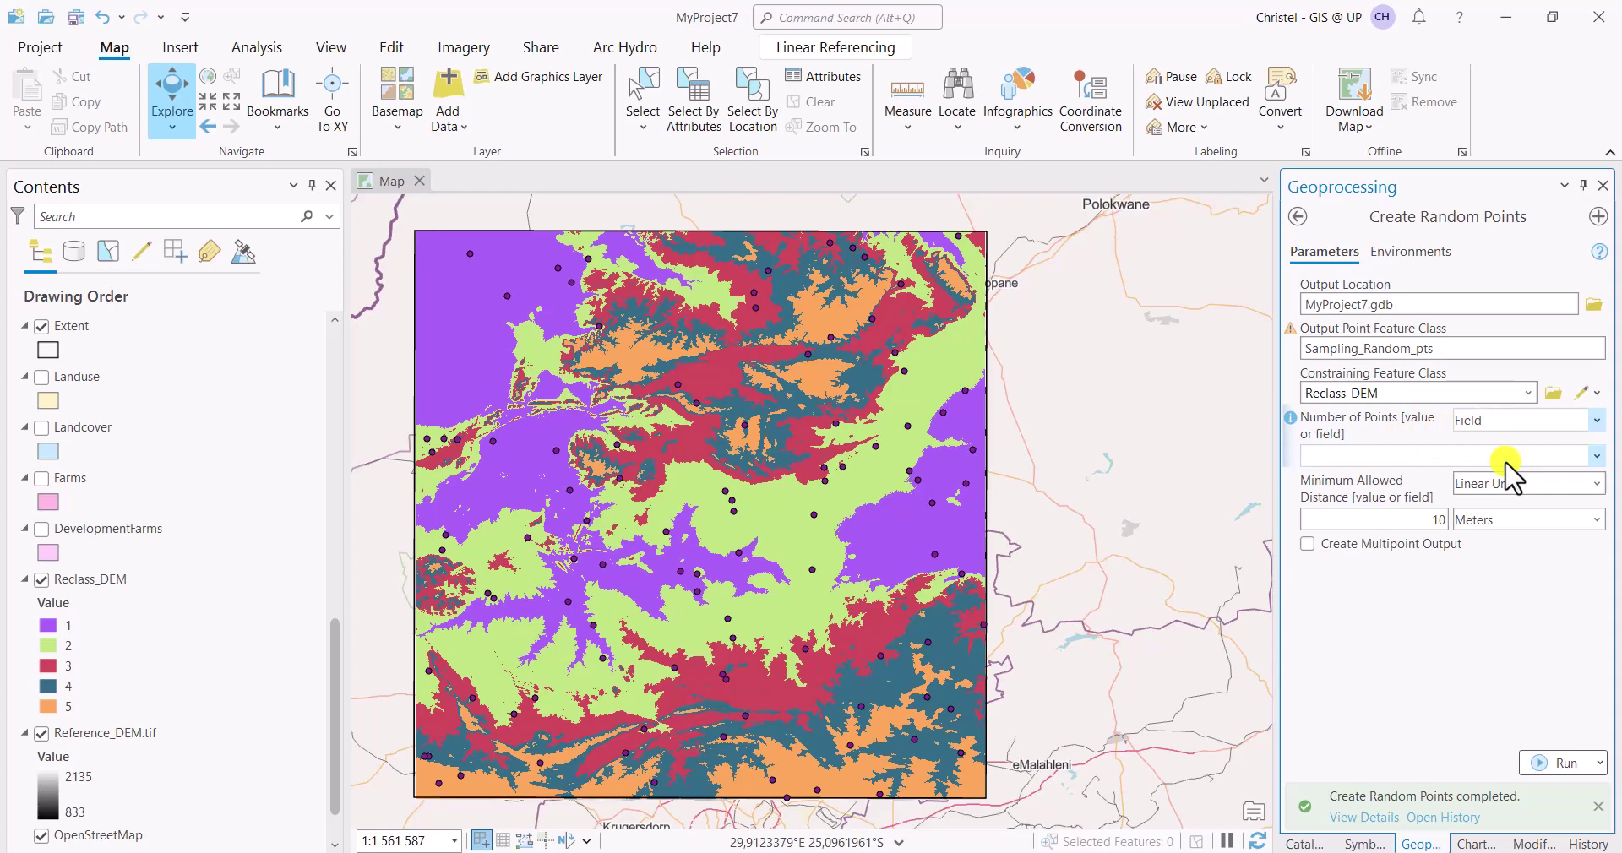